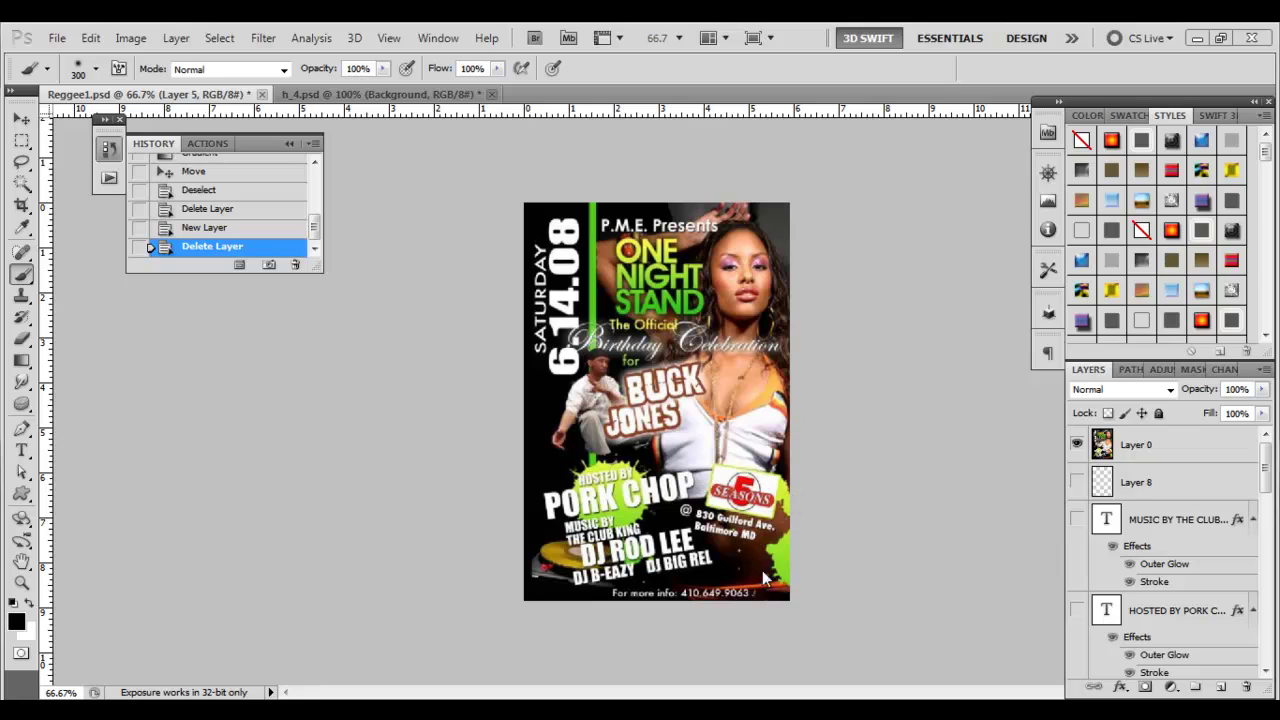
Hide Layer 0 so only the green paint splatter shows on a transparent canvas.
{"action": "left_click", "coordinate": [1077, 446]}
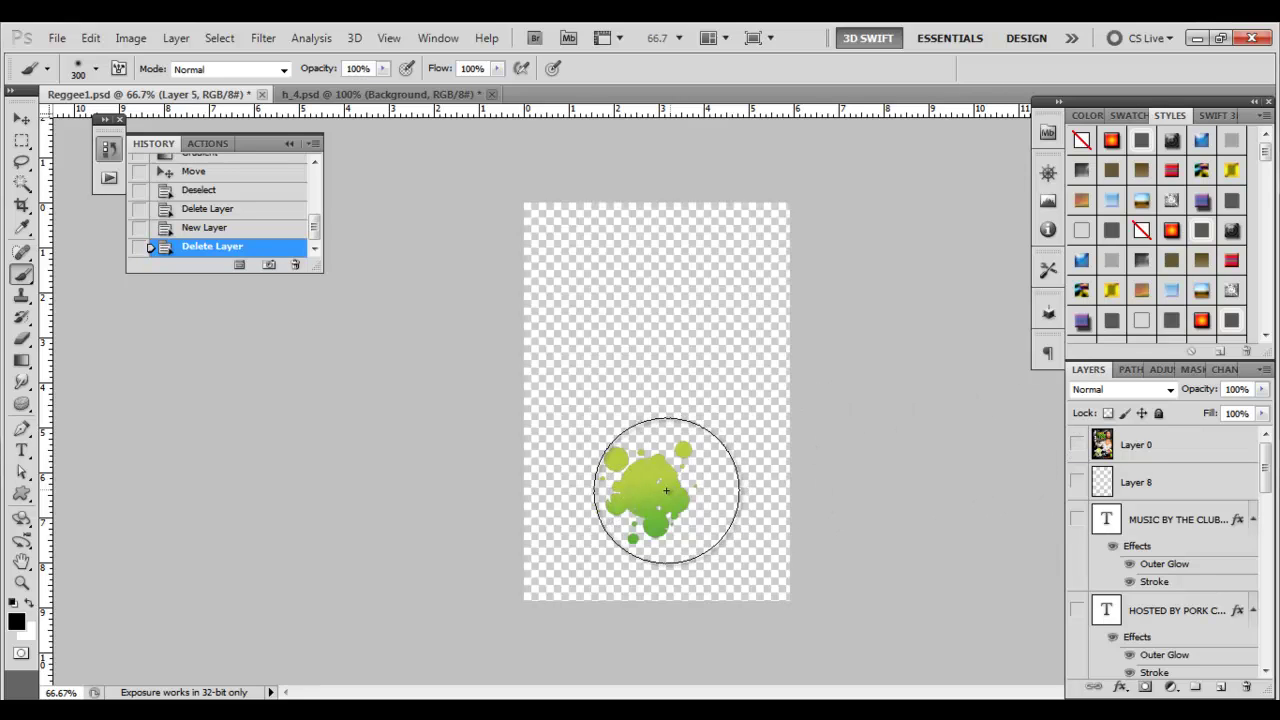
With the Move tool active, add an empty Layer 13 directly above the green splatter's Layer 5.
{"action": "key", "text": "v"}
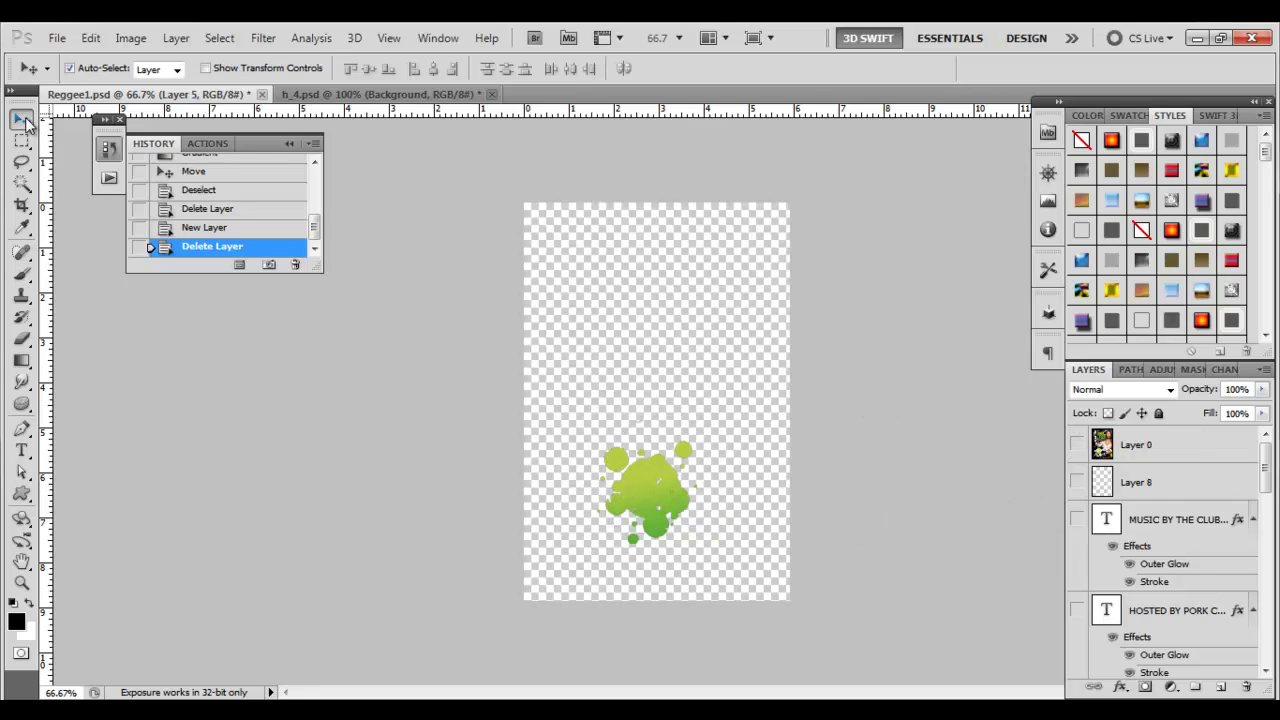
{"action": "left_click_drag", "start_coordinate": [1266, 472], "coordinate": [1265, 565]}
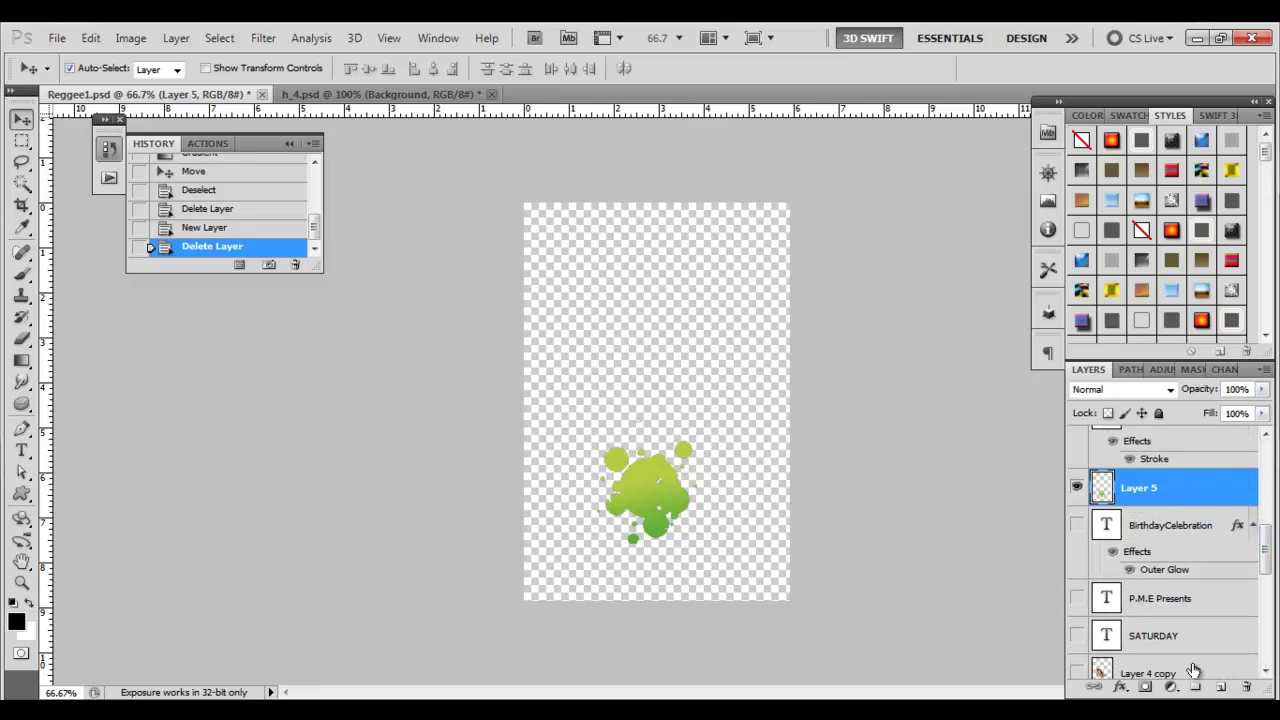
{"action": "left_click", "coordinate": [1219, 688]}
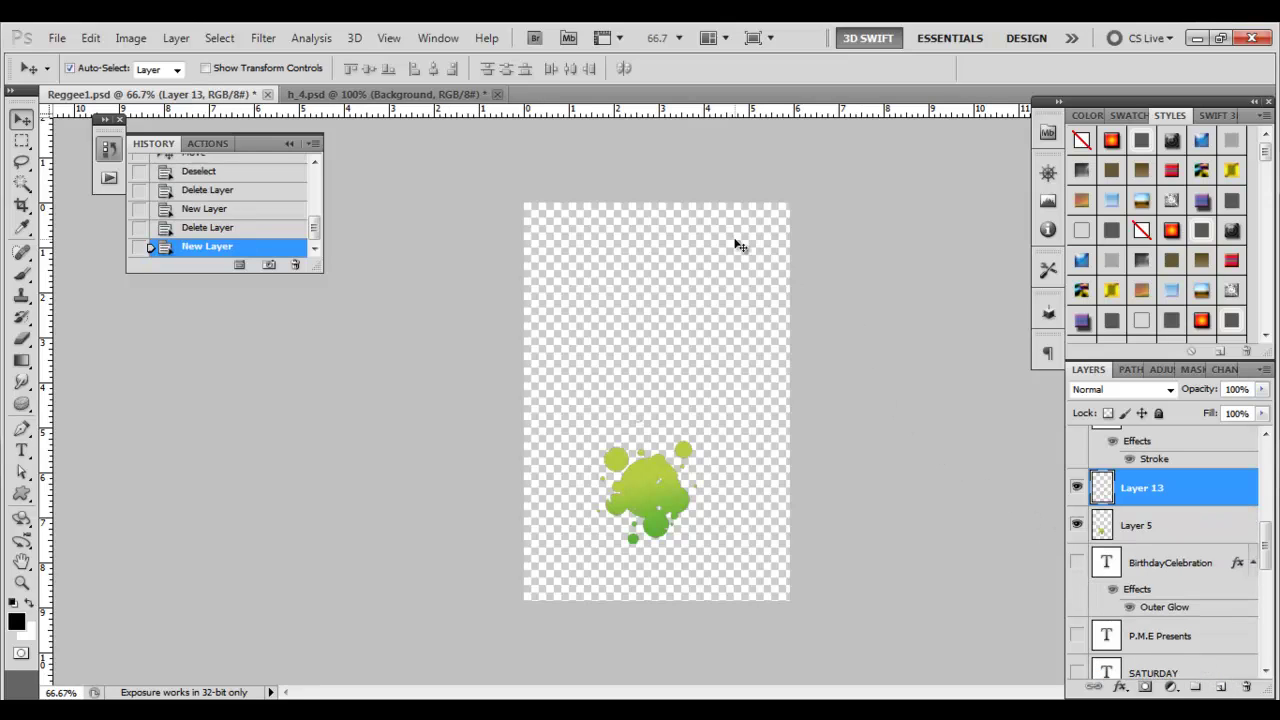
Open the Brush panel from the Window menu, then collapse and dismiss it.
{"action": "left_click", "coordinate": [440, 38]}
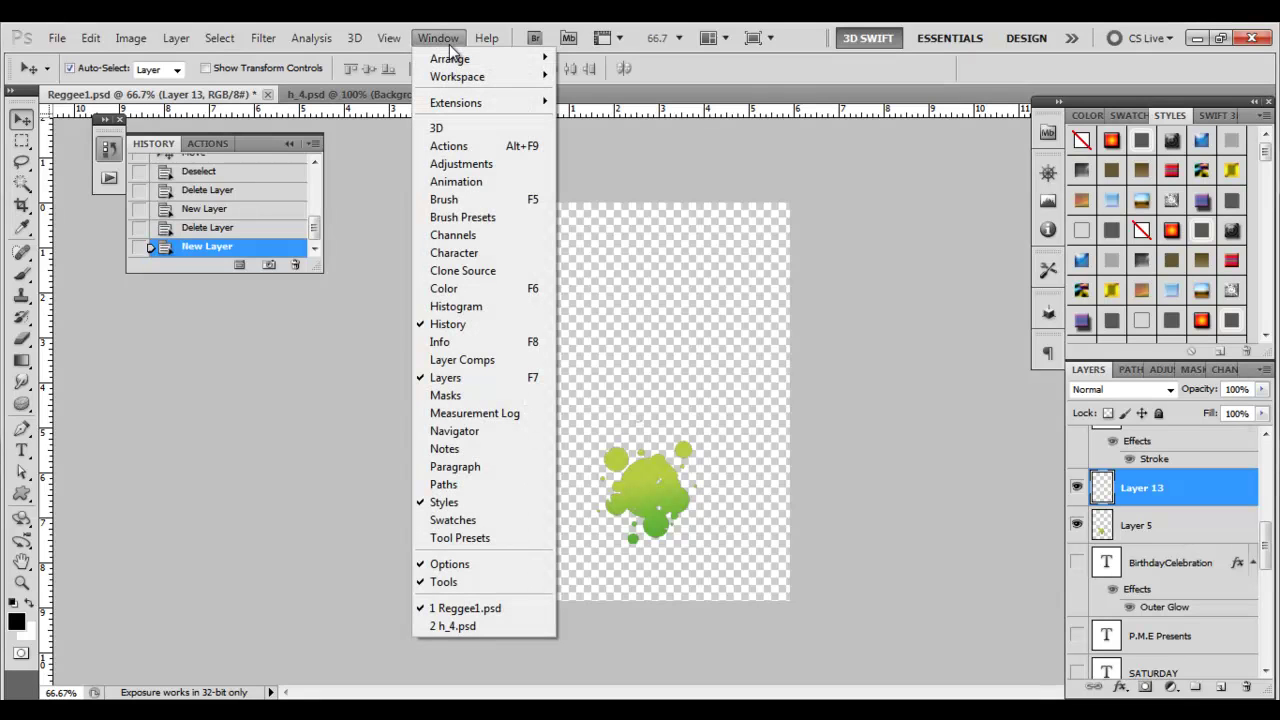
{"action": "left_click", "coordinate": [466, 201]}
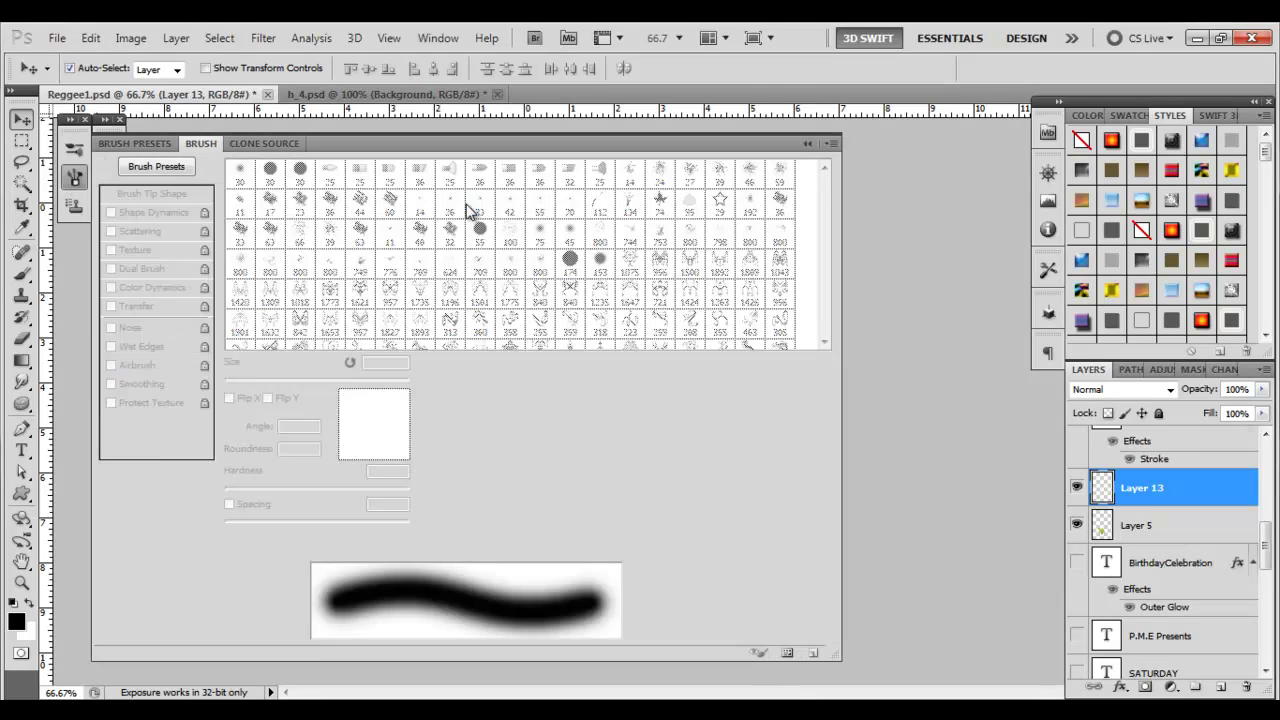
{"action": "left_click", "coordinate": [808, 145]}
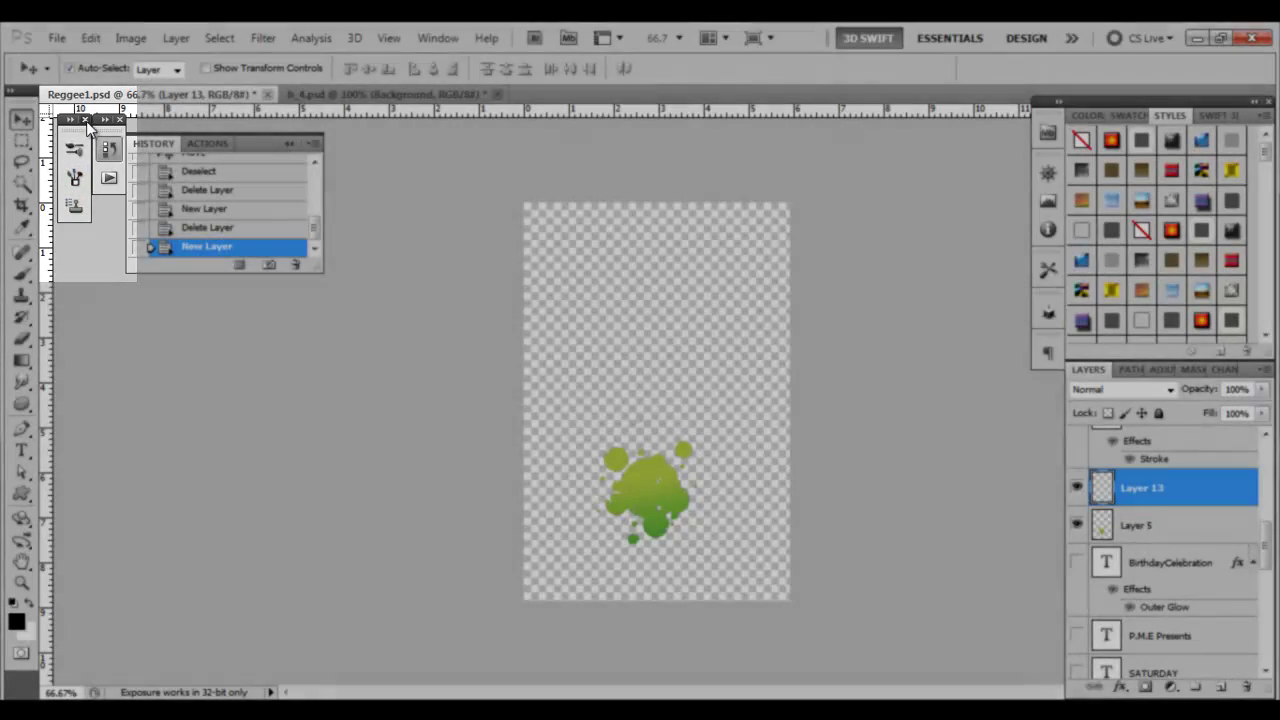
{"action": "left_click", "coordinate": [85, 119]}
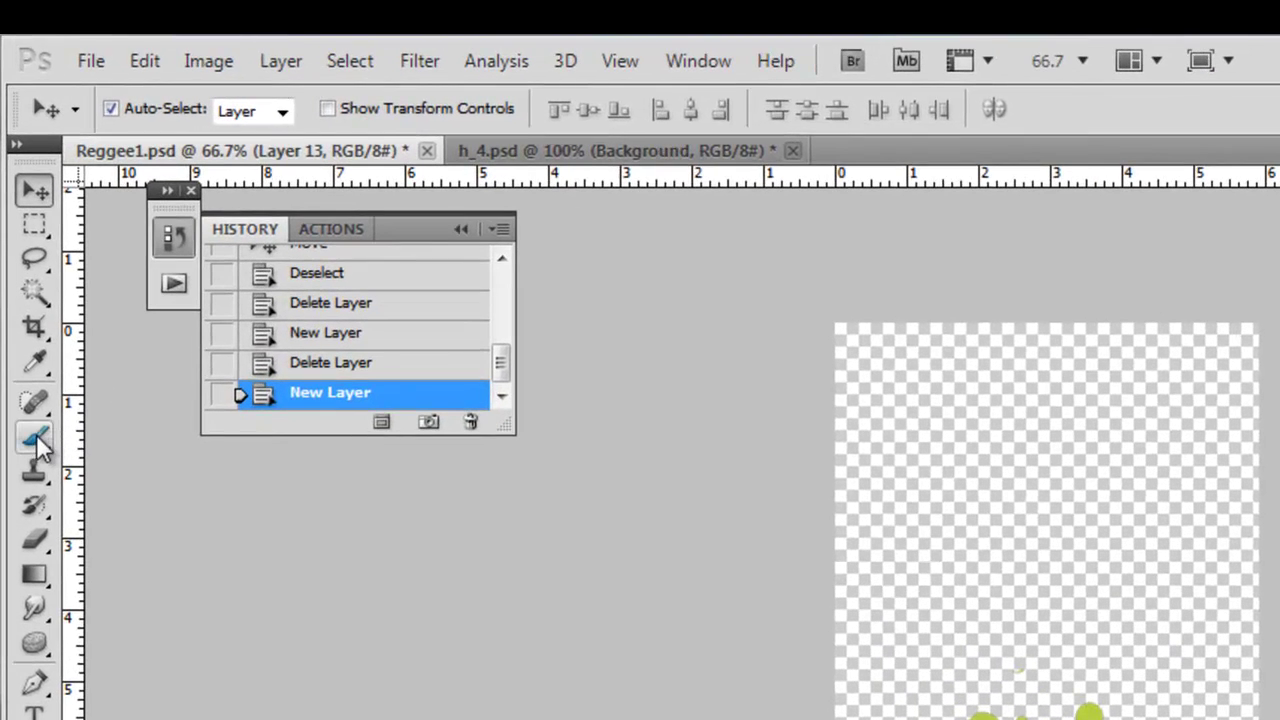
Select the Brush tool with a 300 px, 0% hardness tip and open its preset picker.
{"action": "left_click", "coordinate": [22, 275]}
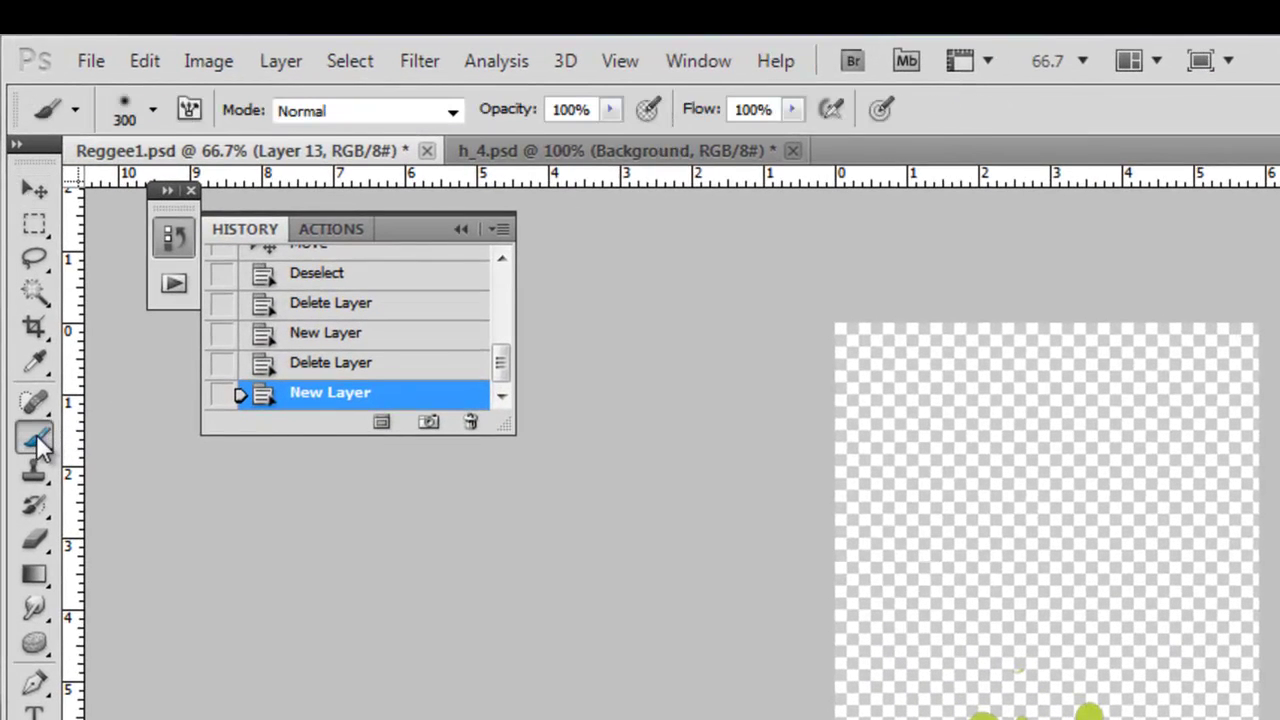
{"action": "left_click", "coordinate": [133, 110]}
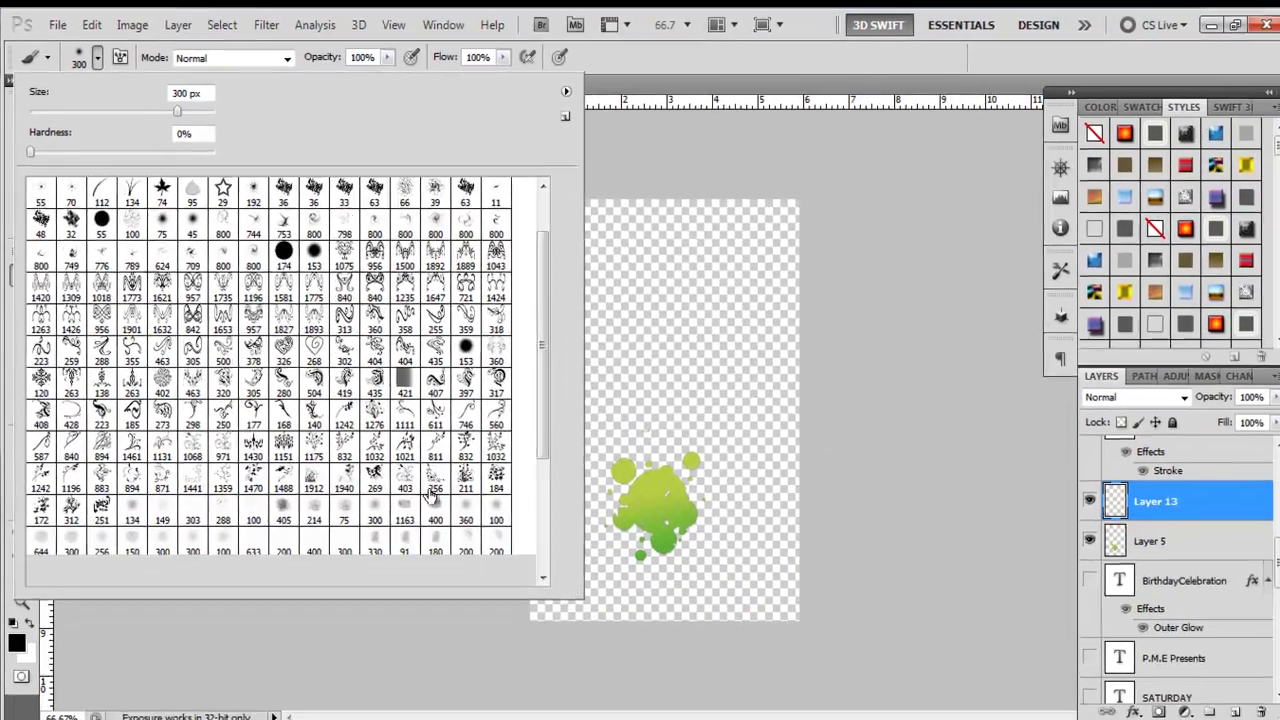
{"action": "scroll", "coordinate": [680, 700], "scroll_direction": "down", "scroll_amount": 3}
{"action": "scroll", "coordinate": [423, 497], "scroll_direction": "down", "scroll_amount": 5}
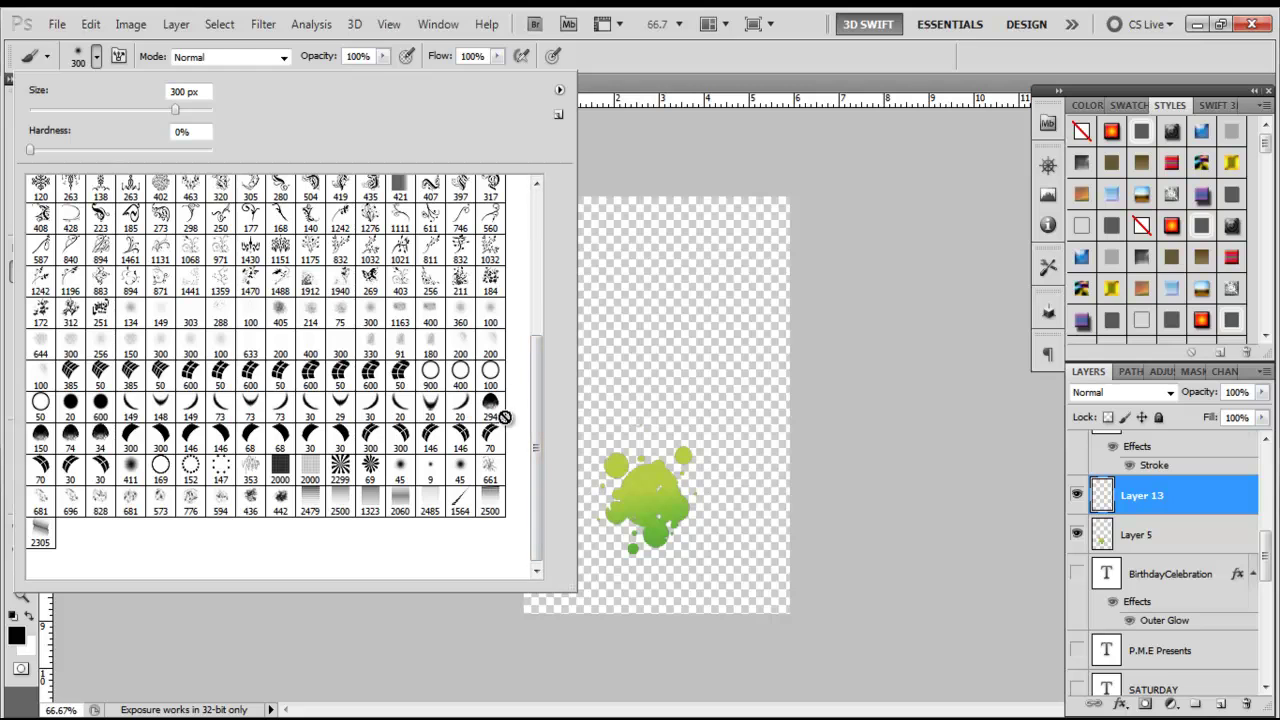
{"action": "mouse_move", "coordinate": [536, 465]}
{"action": "left_mouse_down"}
{"action": "mouse_move", "coordinate": [557, 297]}
{"action": "mouse_move", "coordinate": [534, 443]}
{"action": "mouse_move", "coordinate": [542, 493]}
{"action": "left_mouse_up"}
Load the 'Splatter Brushes by DieheArt' library into the brush presets via Load Brushes.
{"action": "left_click", "coordinate": [561, 92]}
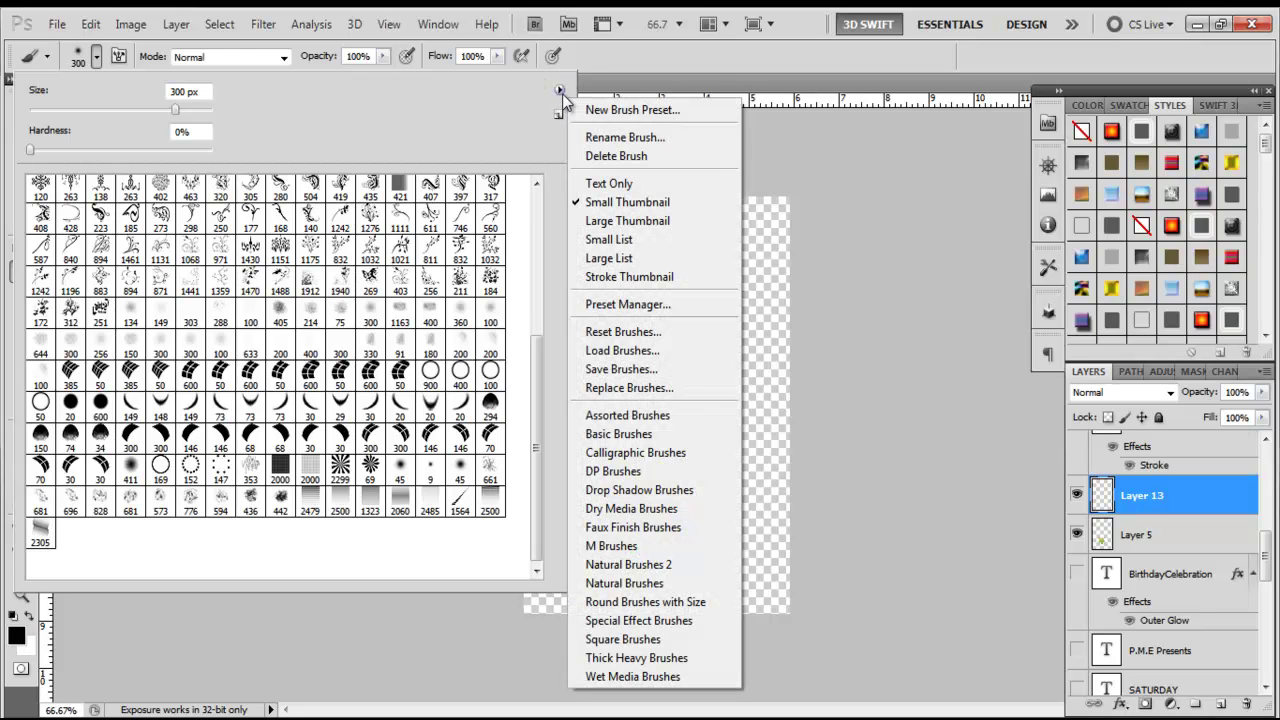
{"action": "left_click", "coordinate": [625, 354]}
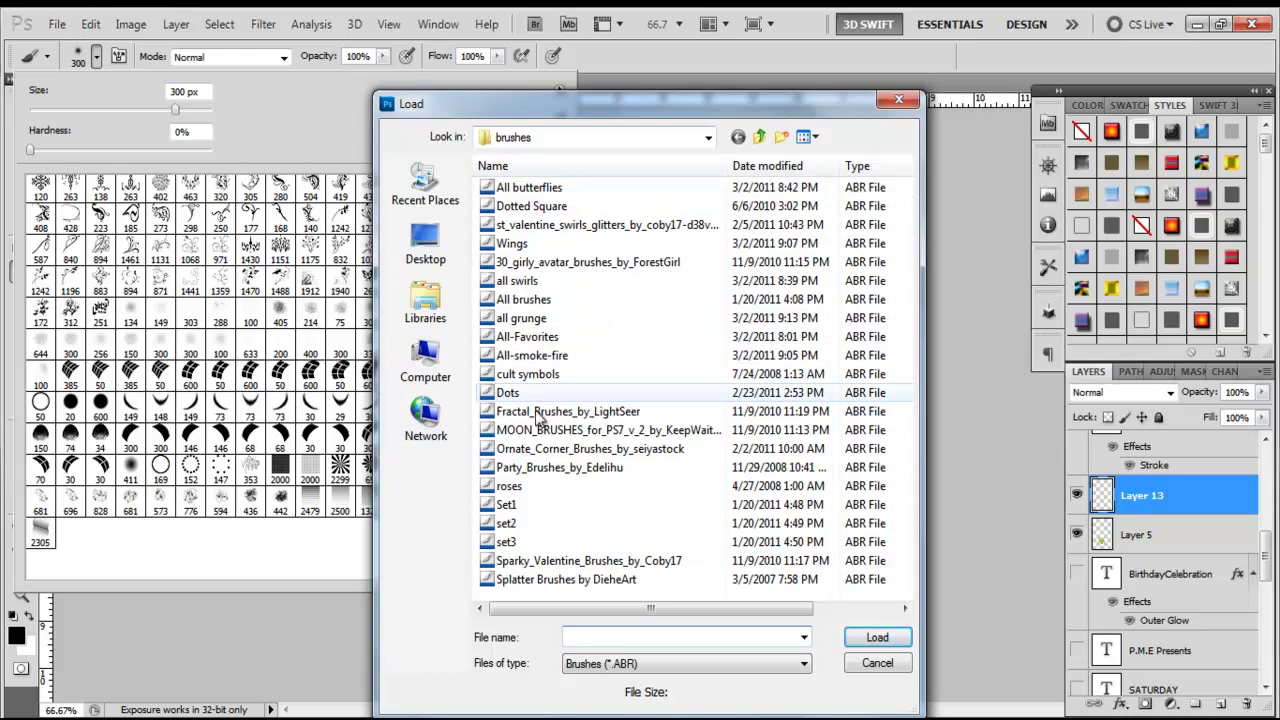
{"action": "left_click", "coordinate": [538, 580]}
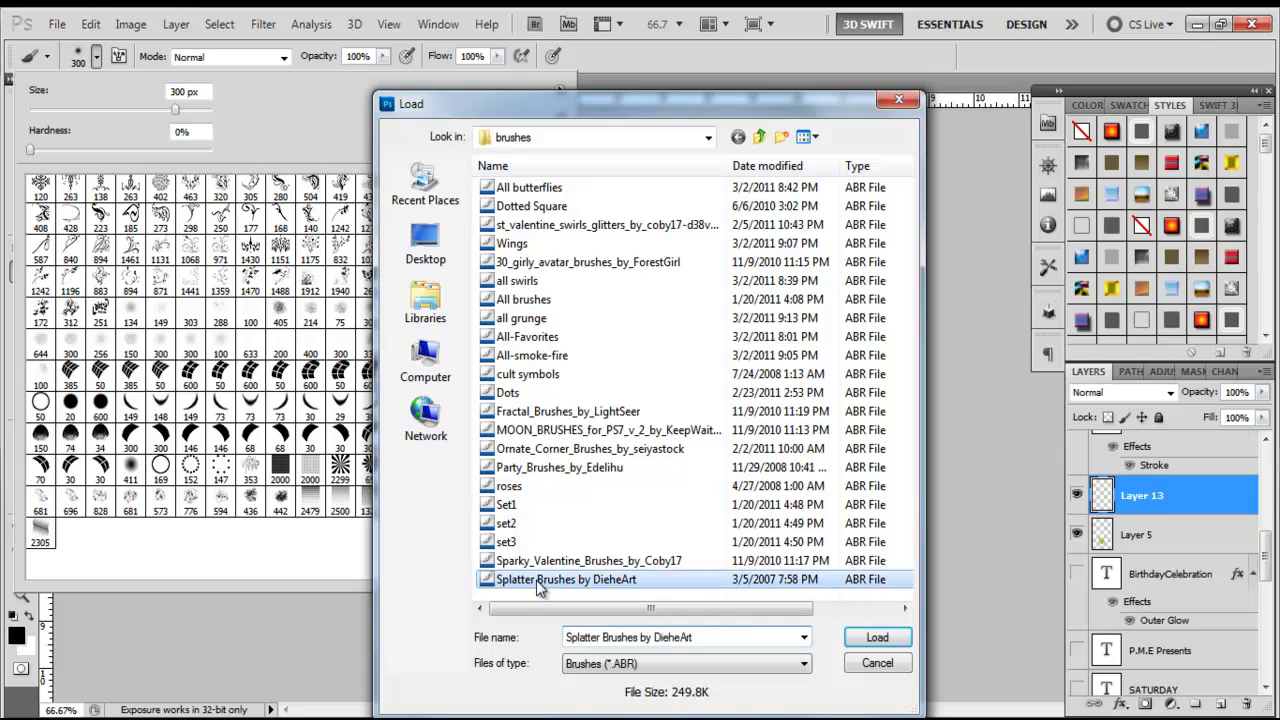
{"action": "left_click", "coordinate": [873, 645]}
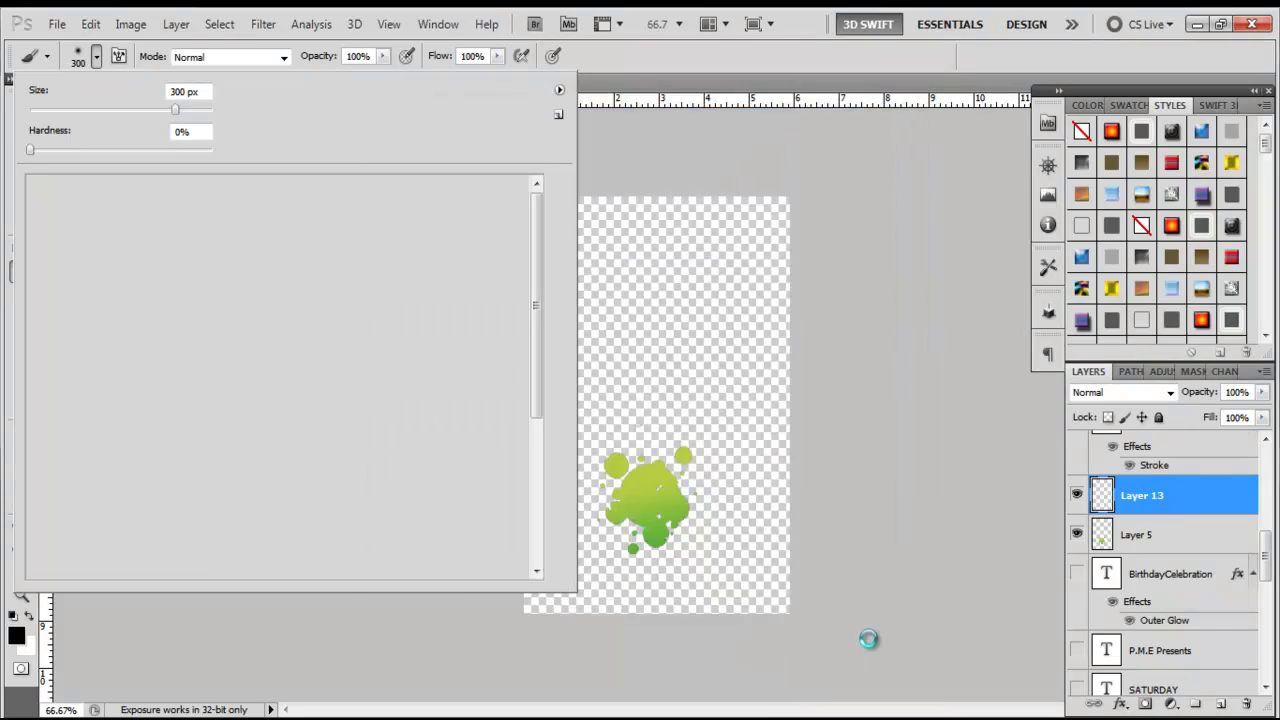
{"action": "left_click_drag", "start_coordinate": [535, 234], "coordinate": [539, 420]}
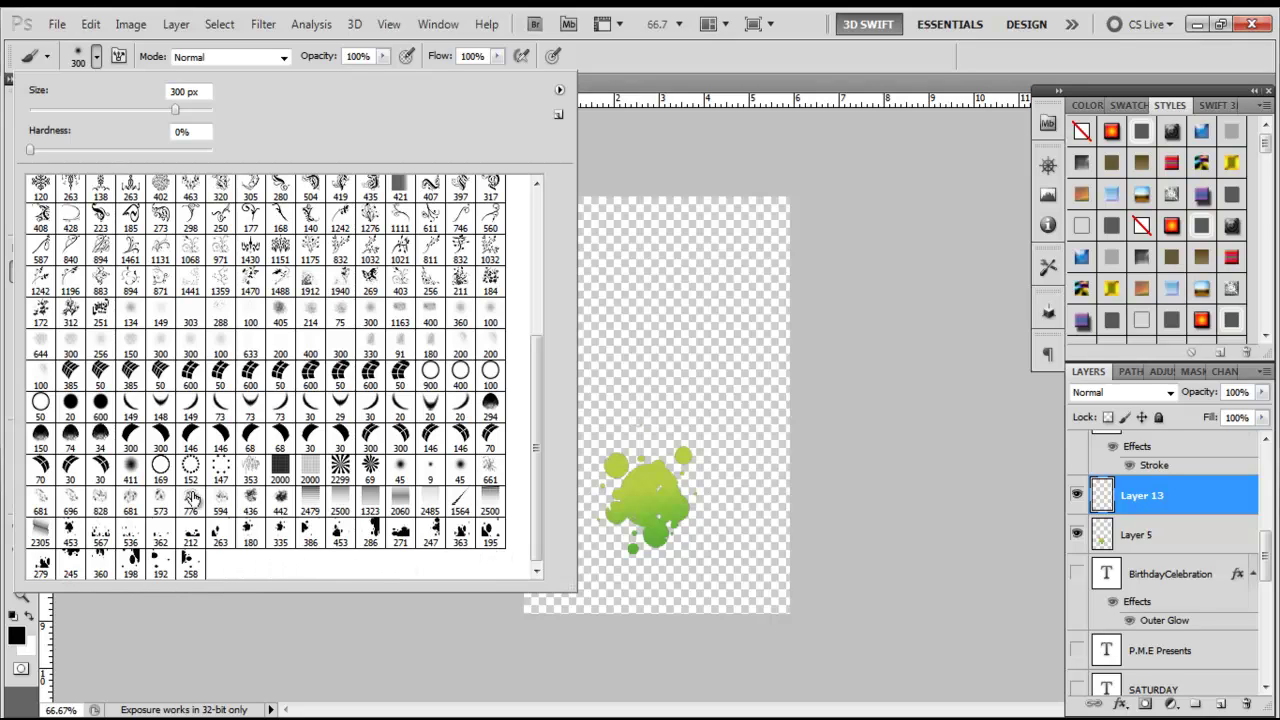
Pick the 453 splatter brush at 300 px and stamp a black splatter on Layer 13.
{"action": "left_click", "coordinate": [71, 541]}
{"action": "key", "text": "Return"}
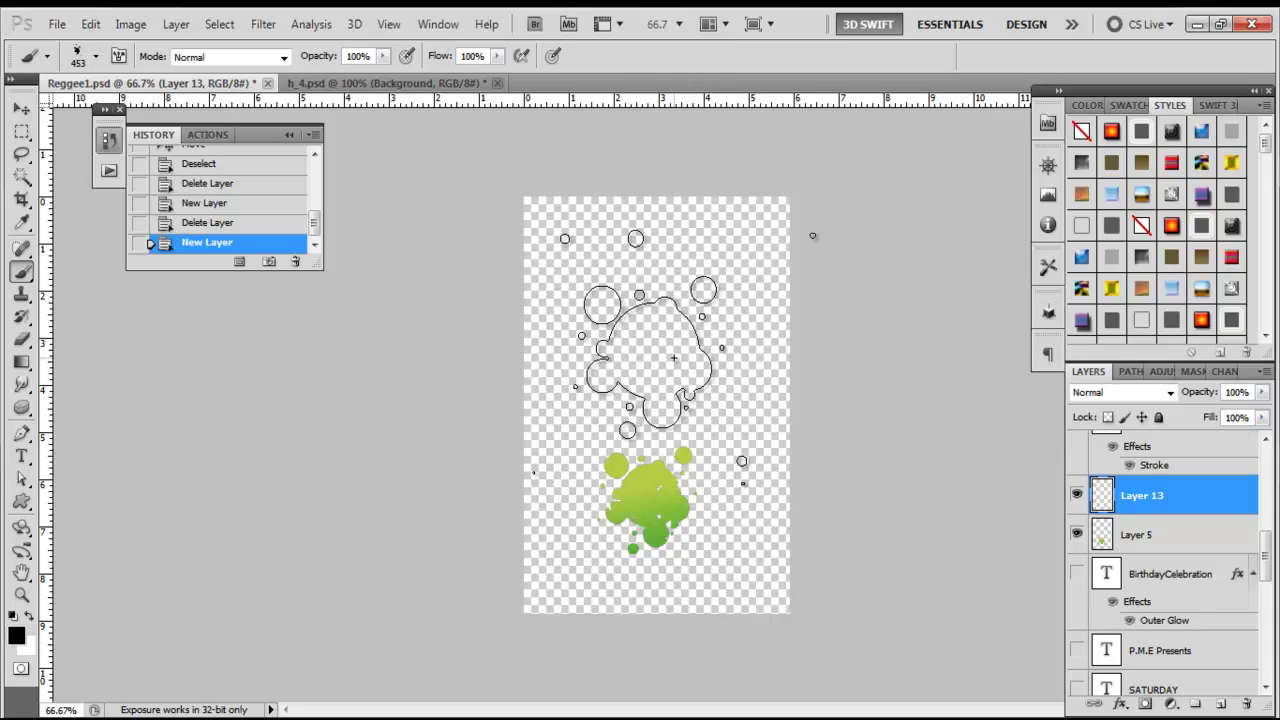
{"action": "key", "text": "bracketleft"}
{"action": "key", "text": "bracketleft"}
{"action": "key", "text": "bracketleft"}
{"action": "key", "text": "bracketleft"}
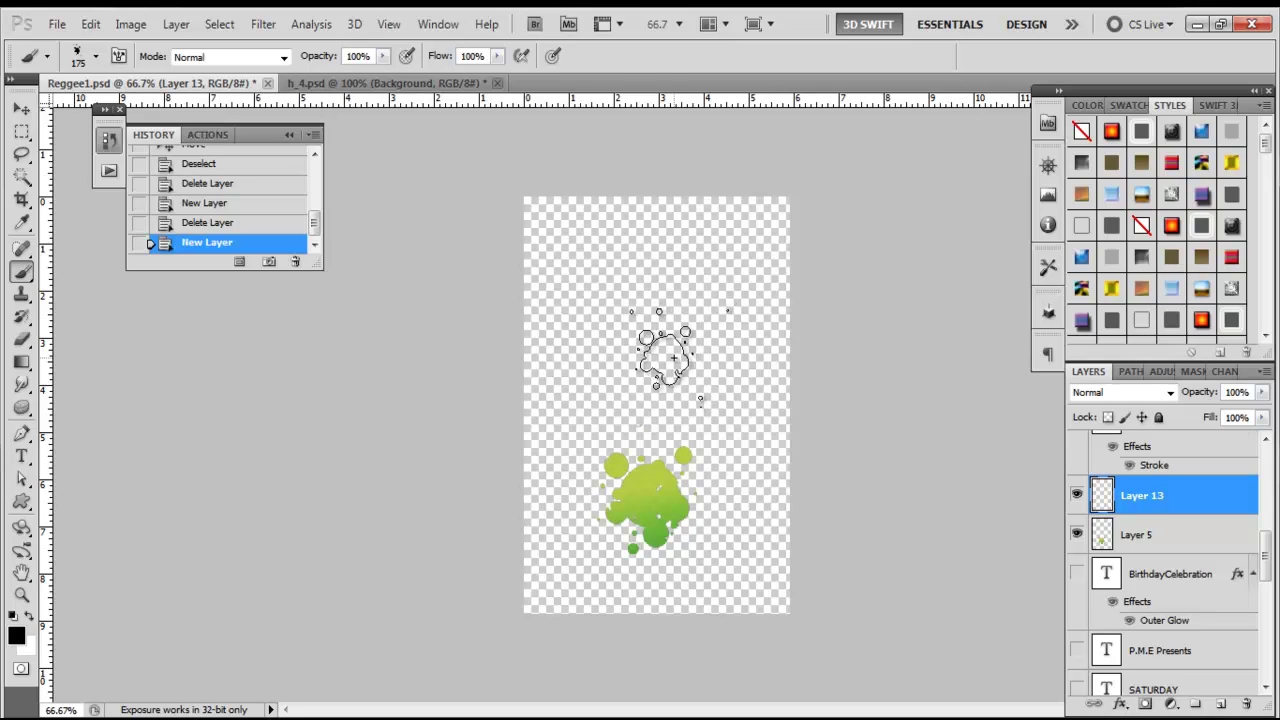
{"action": "key", "text": "bracketright"}
{"action": "key", "text": "bracketright"}
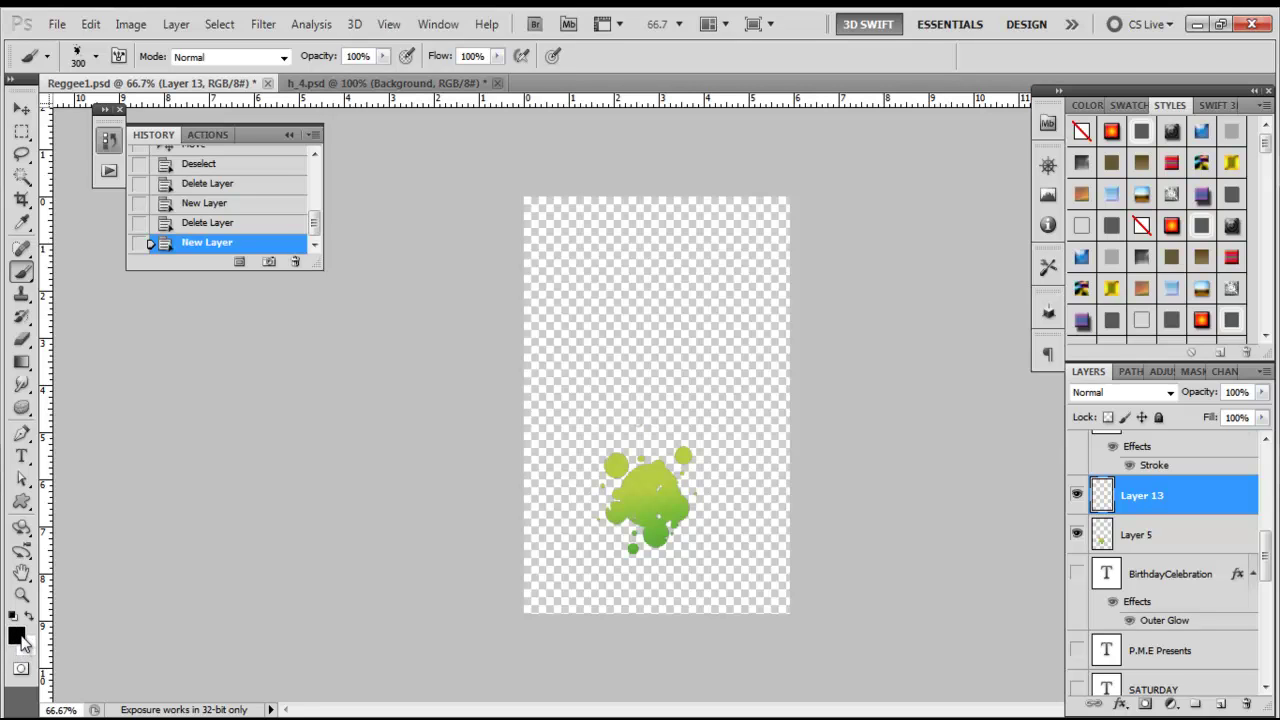
{"action": "left_click", "coordinate": [671, 362]}
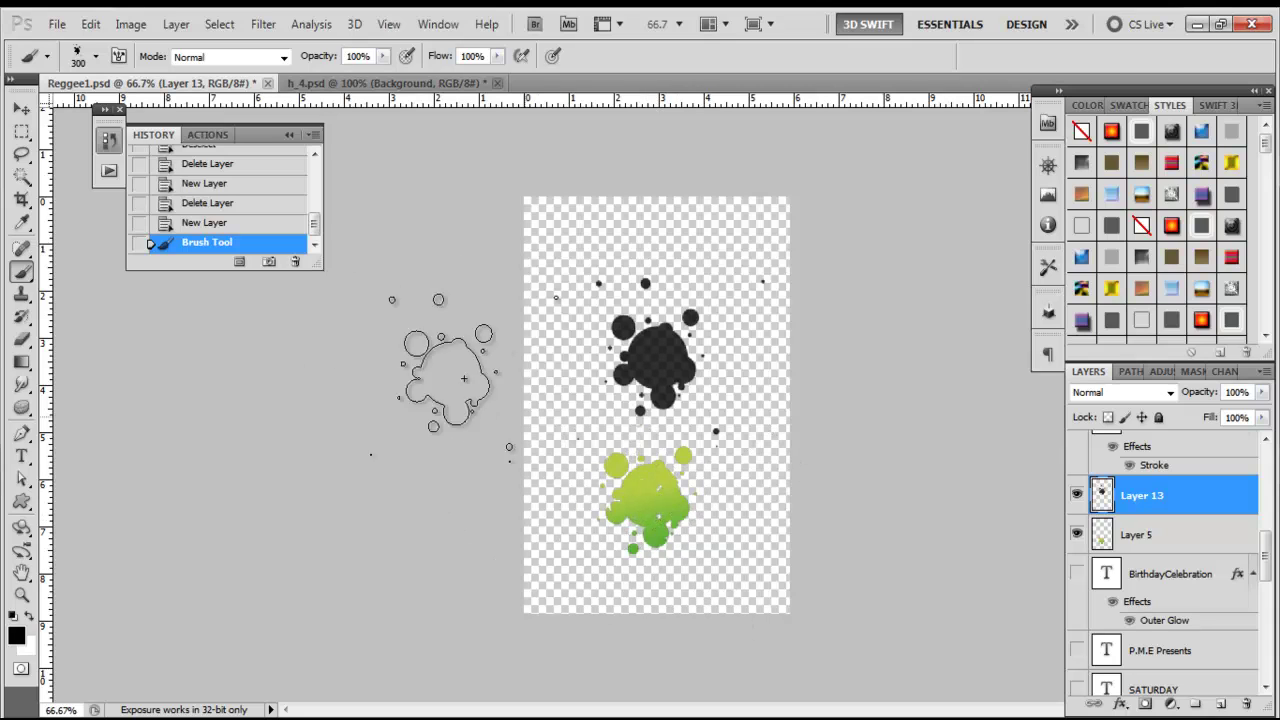
{"action": "left_click", "coordinate": [21, 107]}
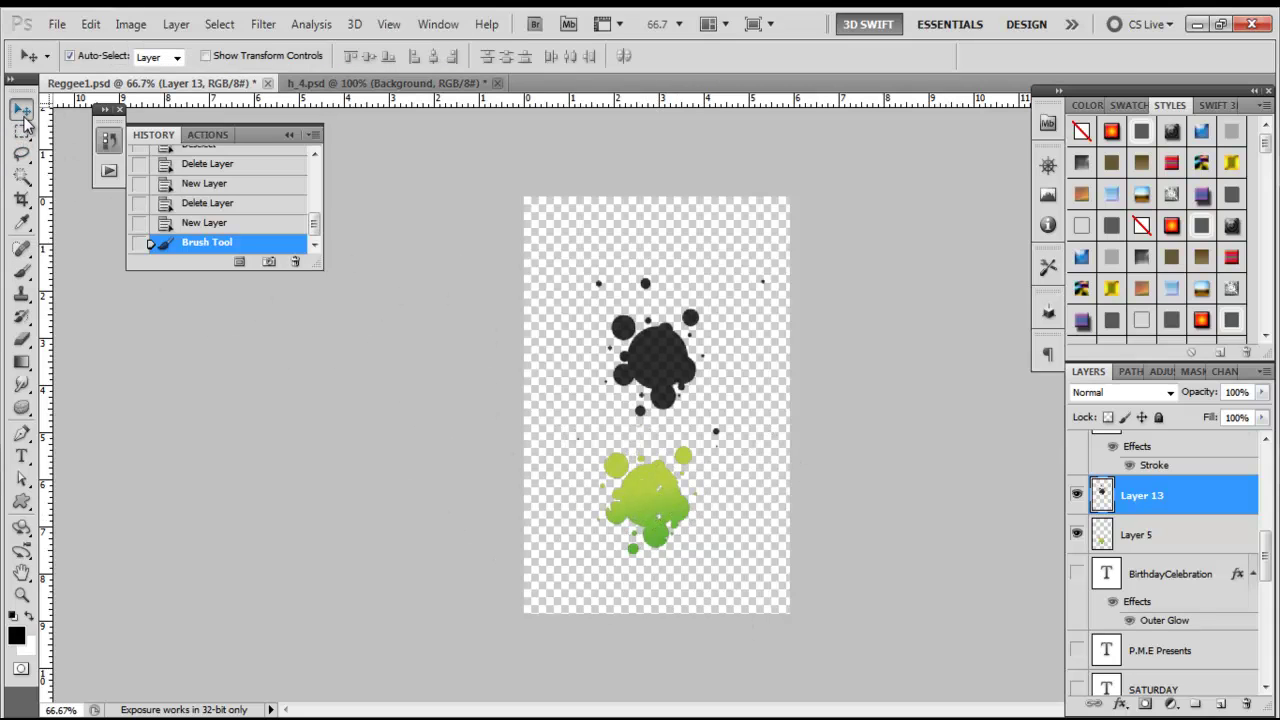
Load the black splatter's pixels as a selection and open the Gradient Editor.
{"action": "left_click", "coordinate": [1101, 505], "text": "ctrl"}
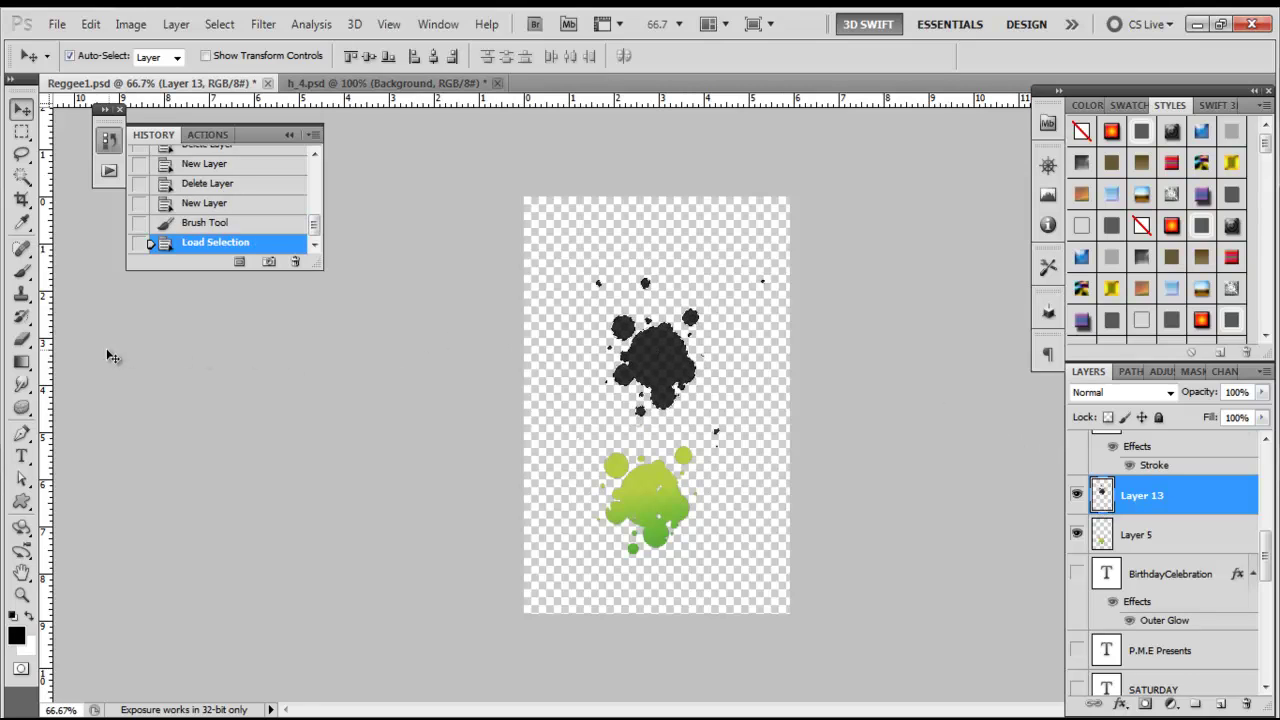
{"action": "left_click", "coordinate": [23, 364]}
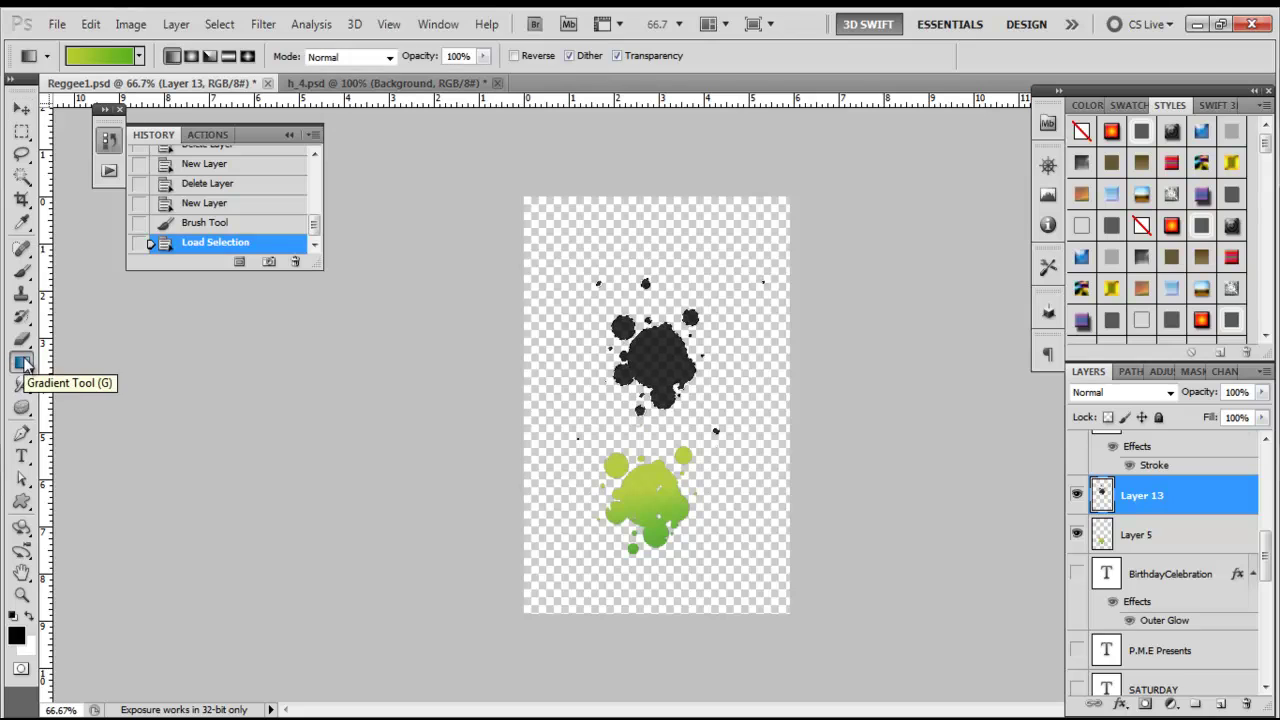
{"action": "left_click", "coordinate": [100, 57]}
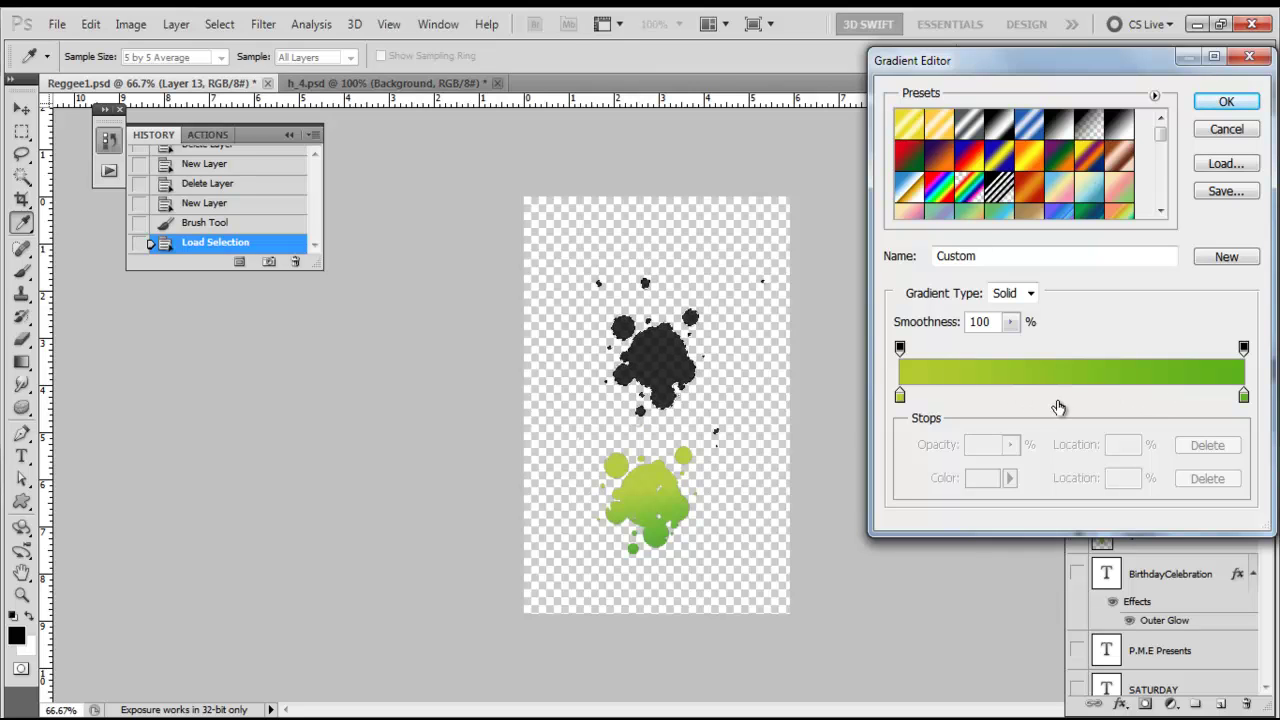
Set the gradient stops to a light green and a darker green sampled from the lower splash.
{"action": "double_click", "coordinate": [900, 396]}
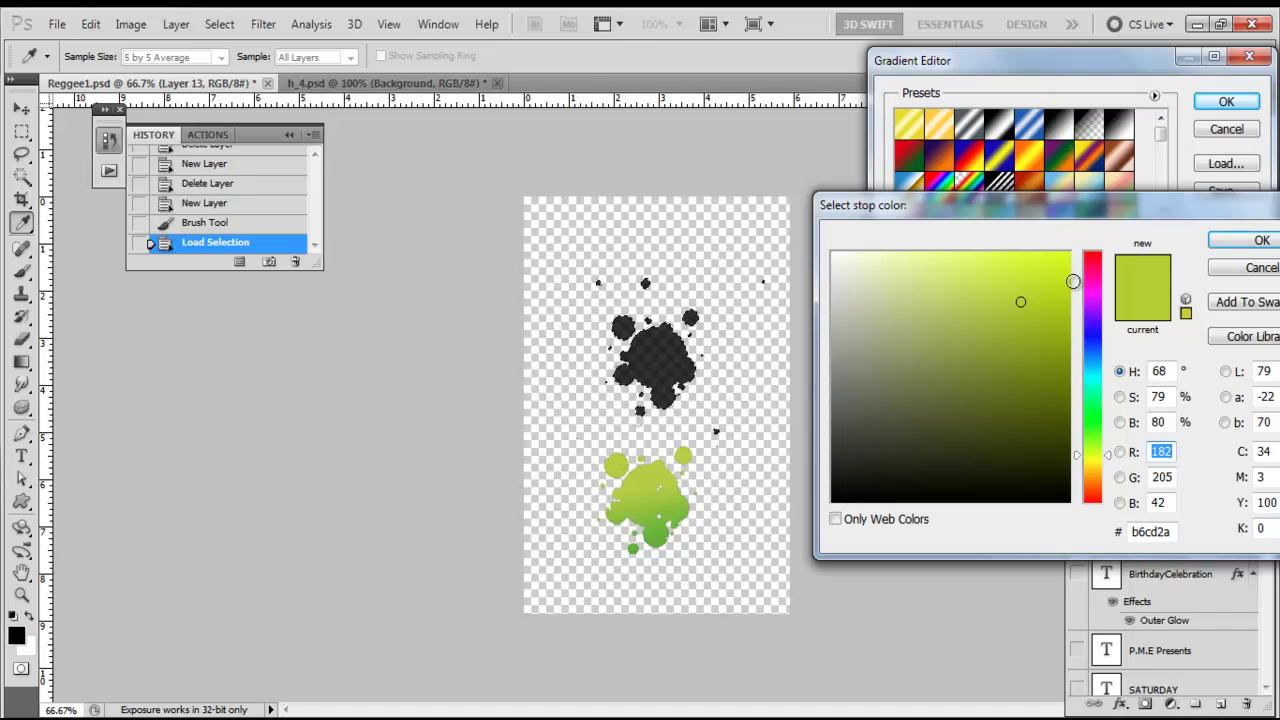
{"action": "left_click", "coordinate": [1250, 241]}
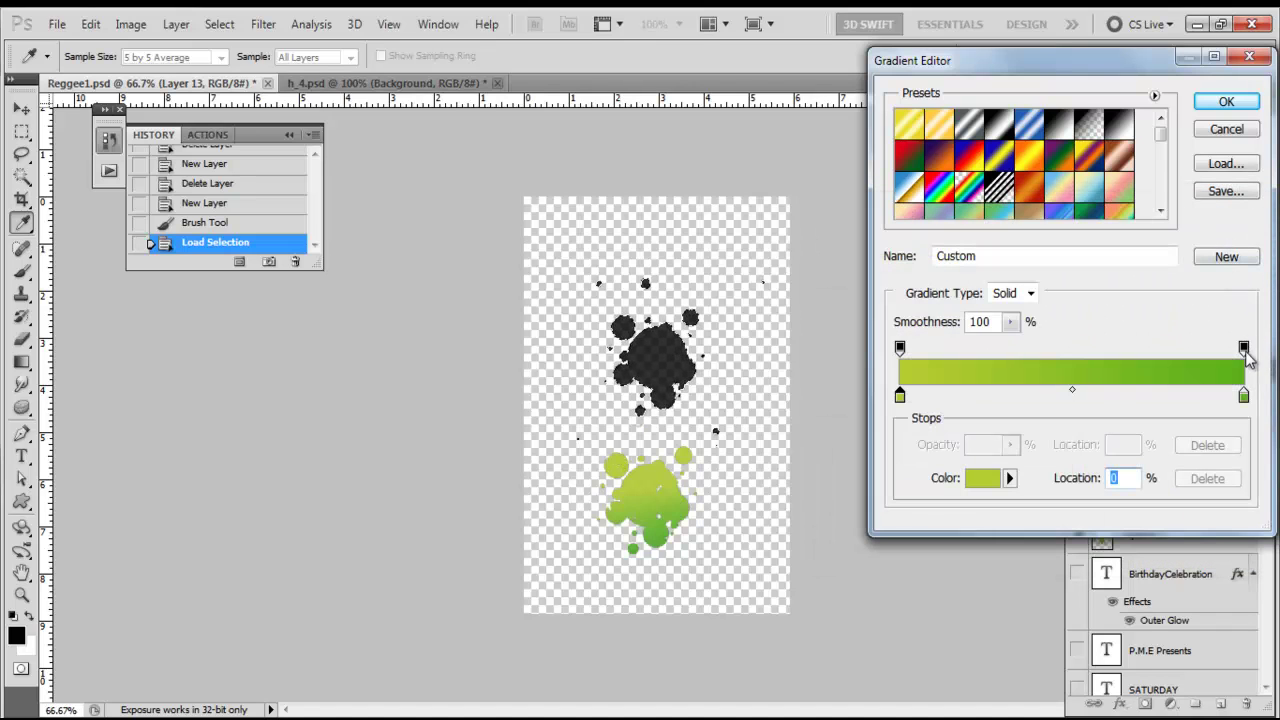
{"action": "double_click", "coordinate": [1244, 397]}
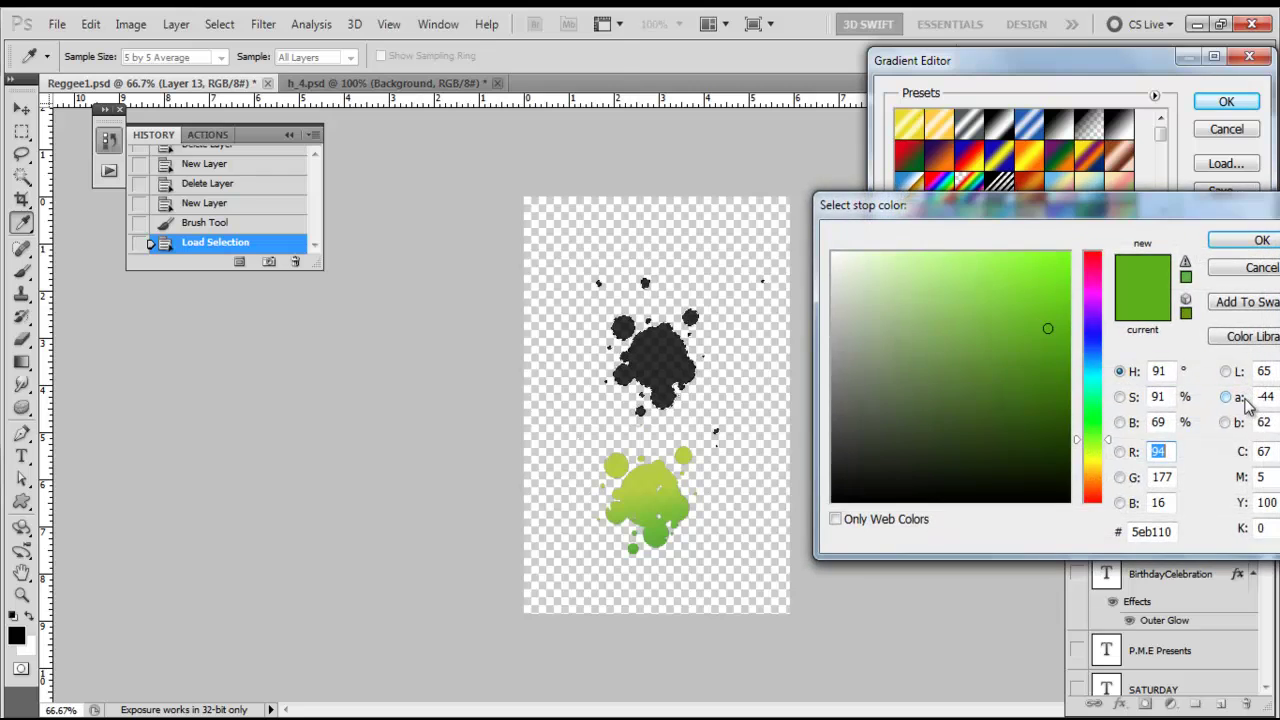
{"action": "left_click", "coordinate": [652, 538]}
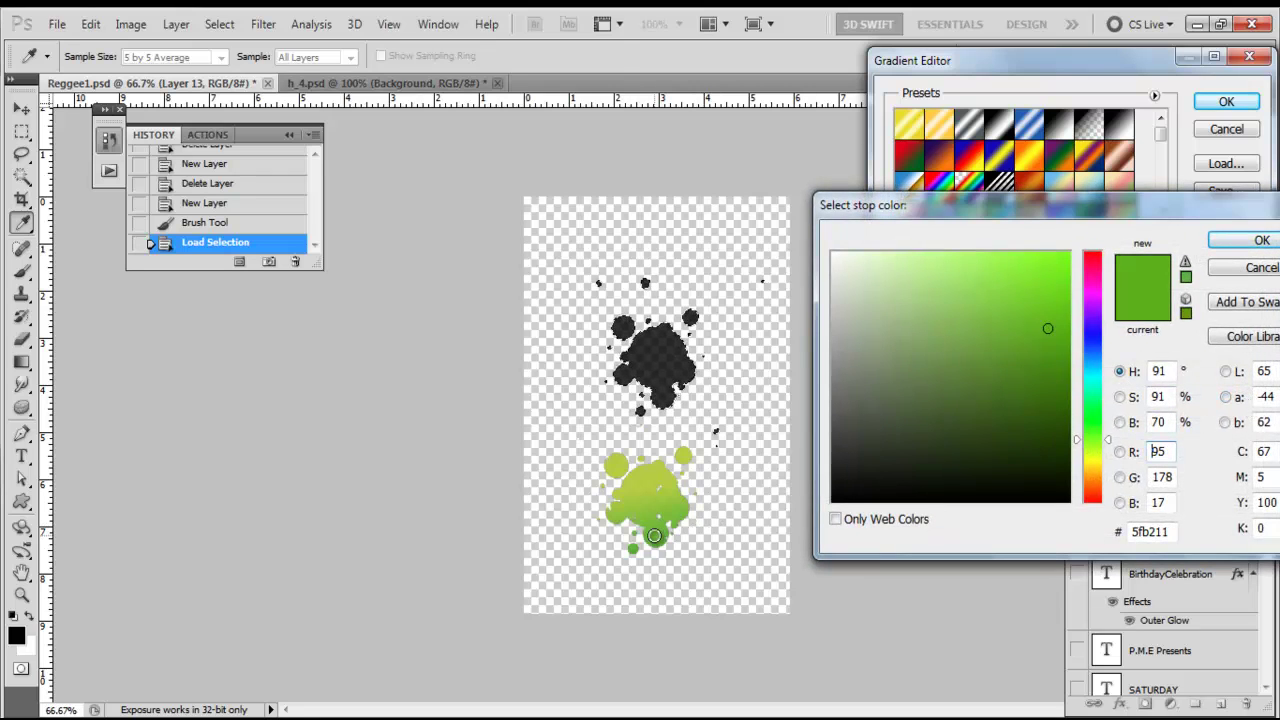
{"action": "left_click", "coordinate": [1240, 241]}
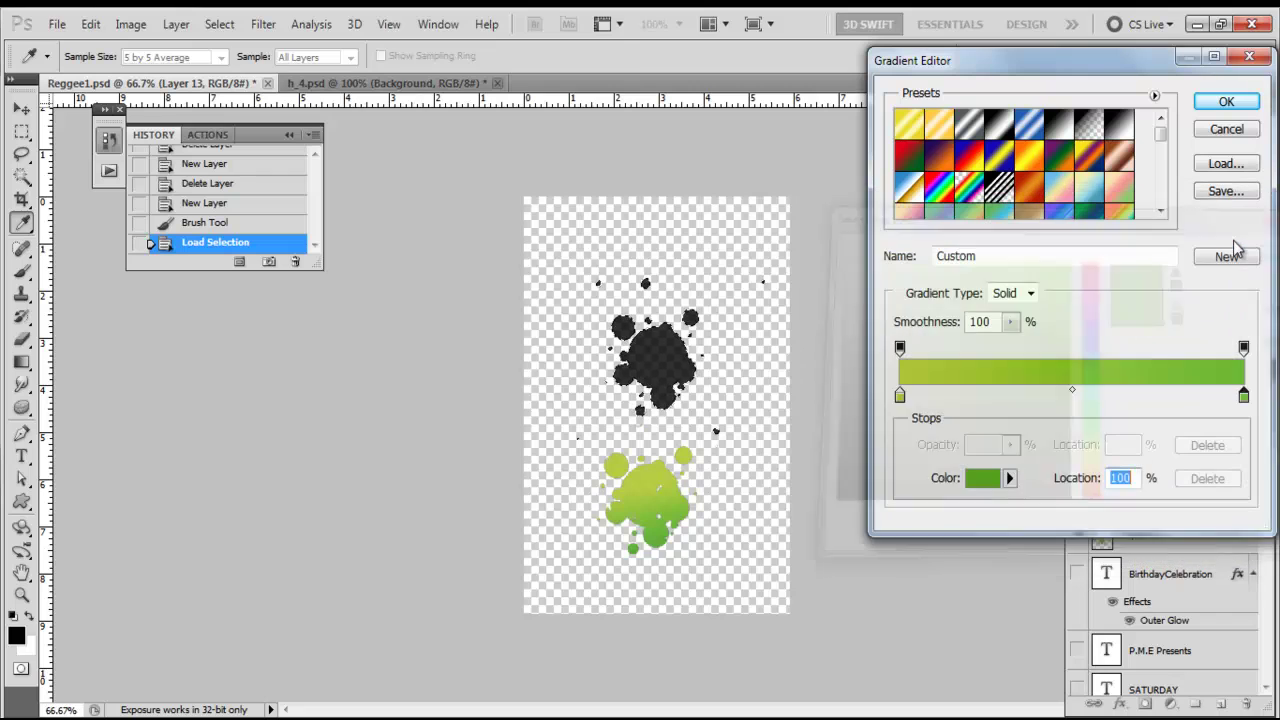
{"action": "left_click", "coordinate": [1237, 112]}
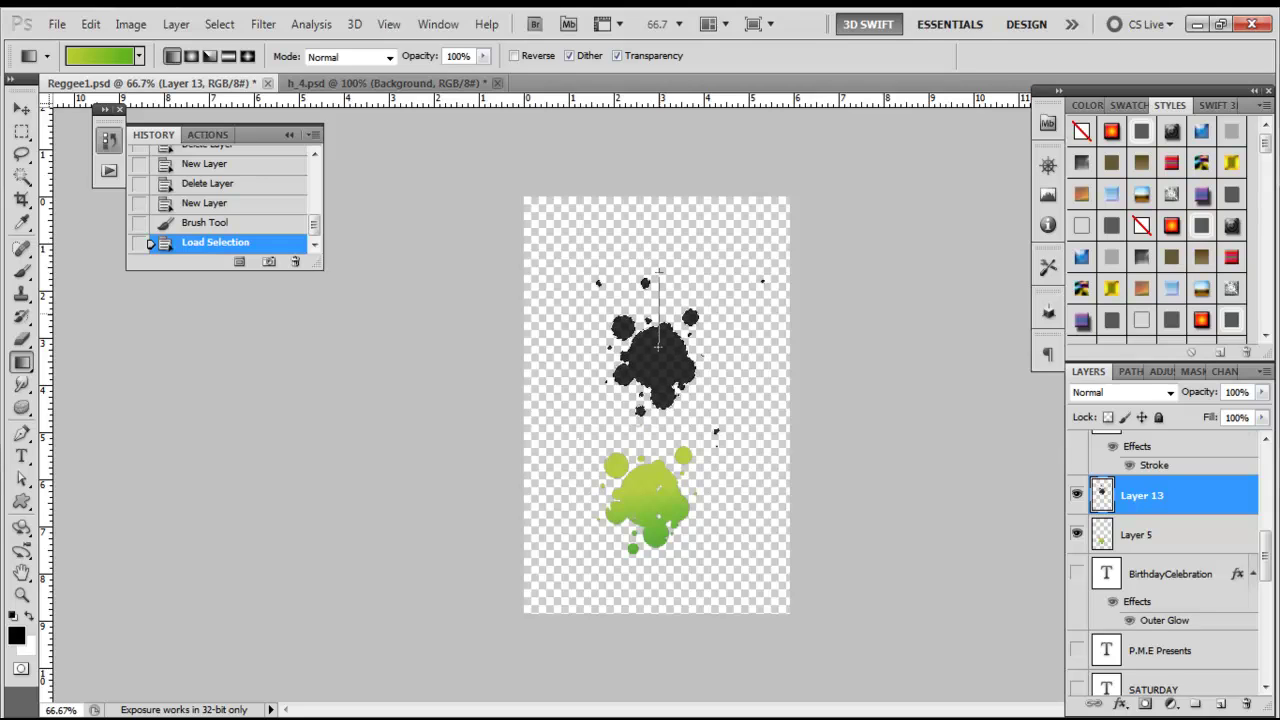
Refill the splatter selection with the green gradient, running from its centre downward.
{"action": "left_click_drag", "start_coordinate": [649, 434], "coordinate": [649, 434]}
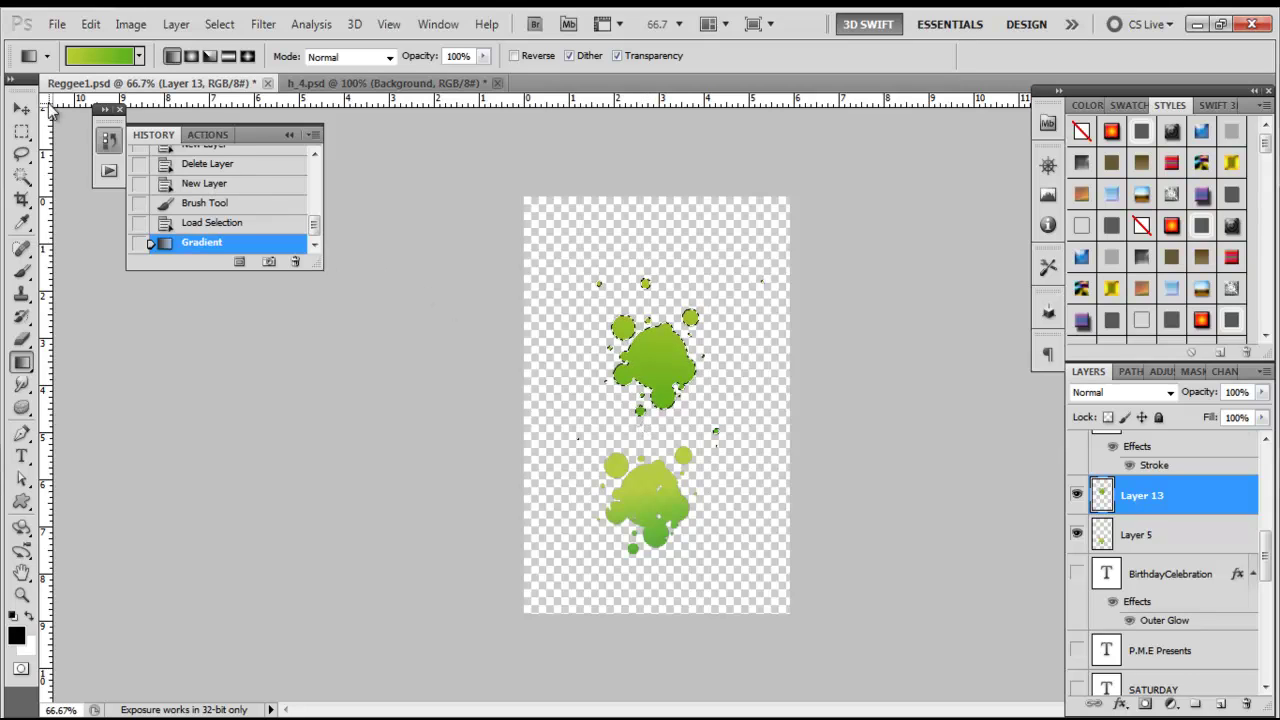
{"action": "left_click", "coordinate": [23, 110]}
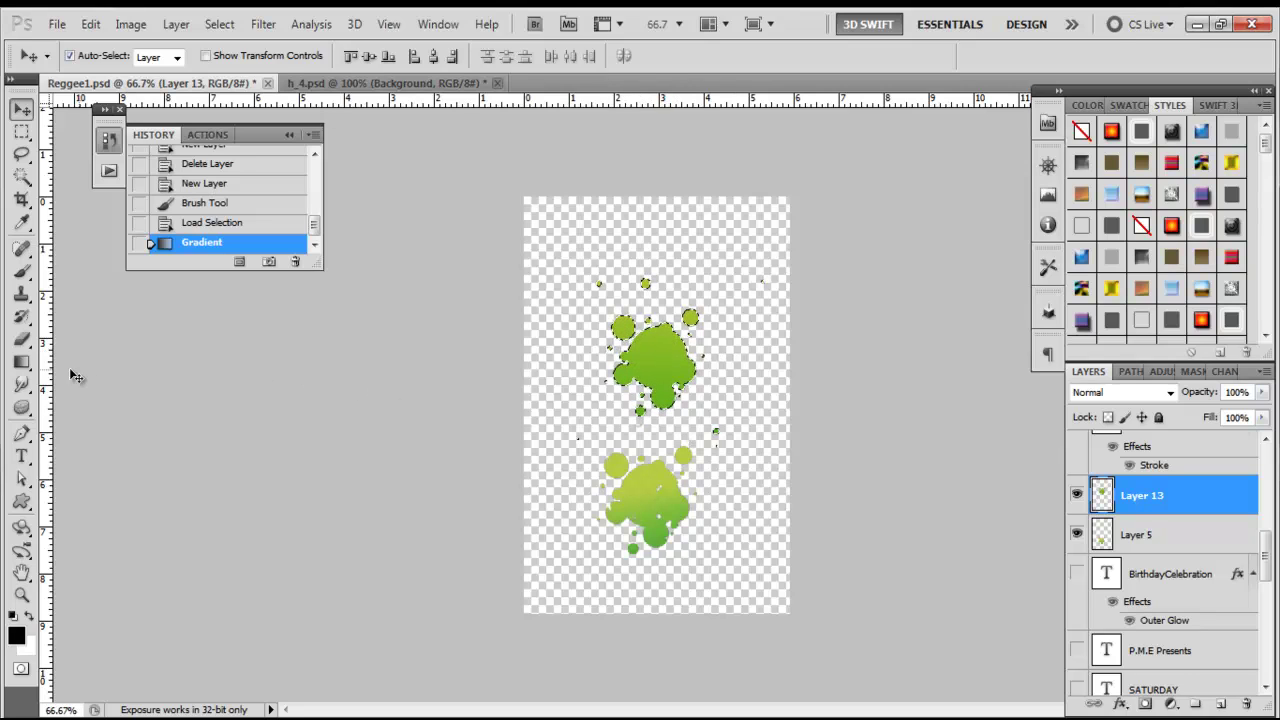
{"action": "left_click", "coordinate": [22, 364]}
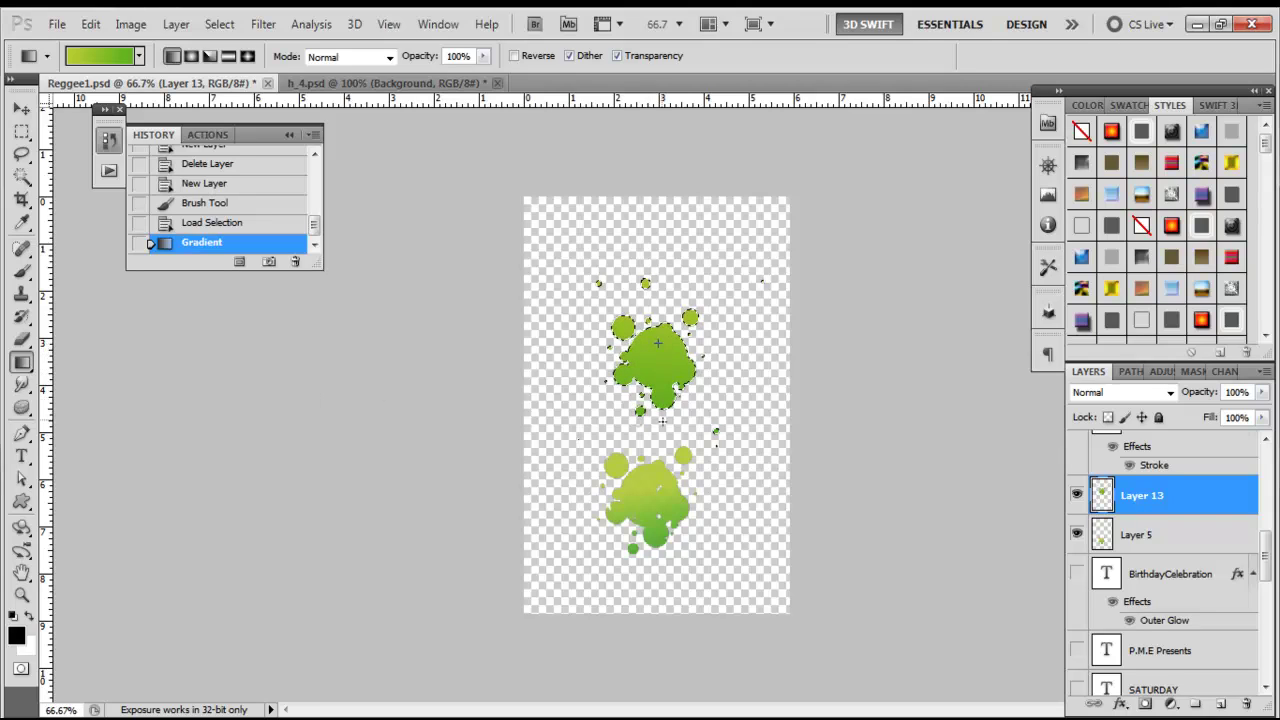
{"action": "left_click_drag", "start_coordinate": [658, 343], "coordinate": [660, 444]}
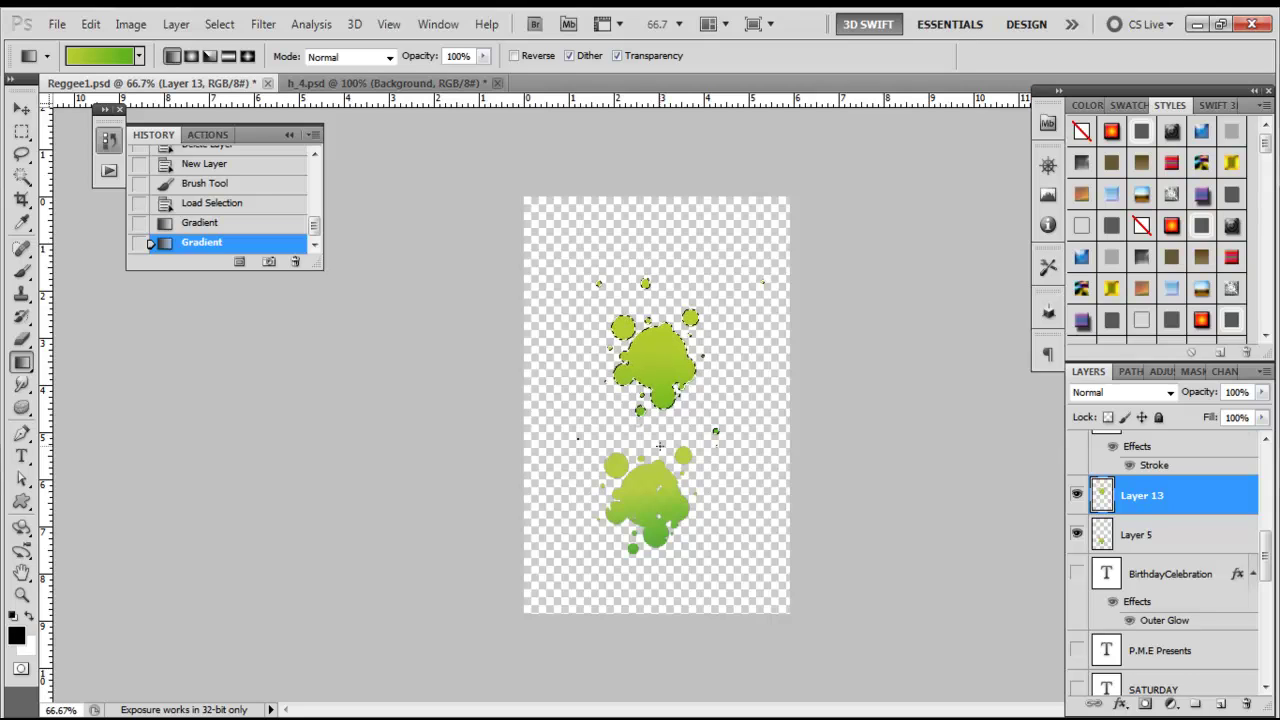
Move the gradient splatter down onto the old splash, deselect, and delete Layer 5.
{"action": "left_click", "coordinate": [22, 108]}
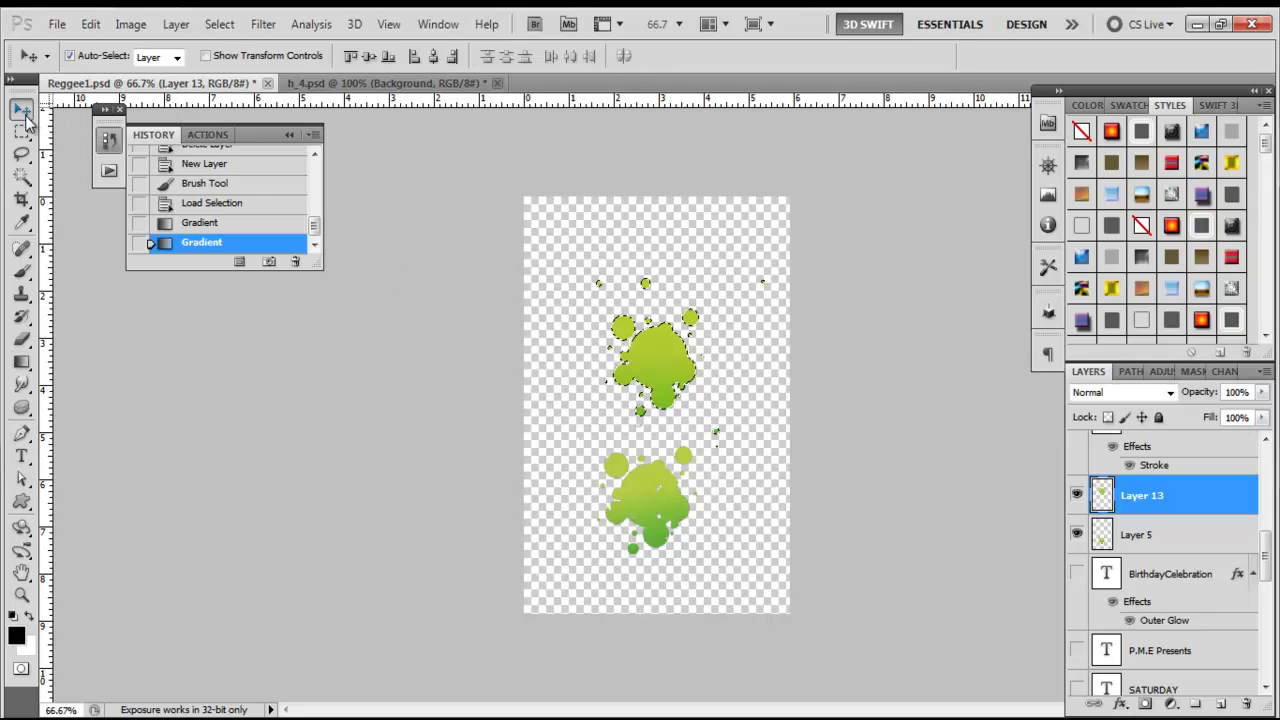
{"action": "left_click_drag", "start_coordinate": [670, 352], "coordinate": [661, 487]}
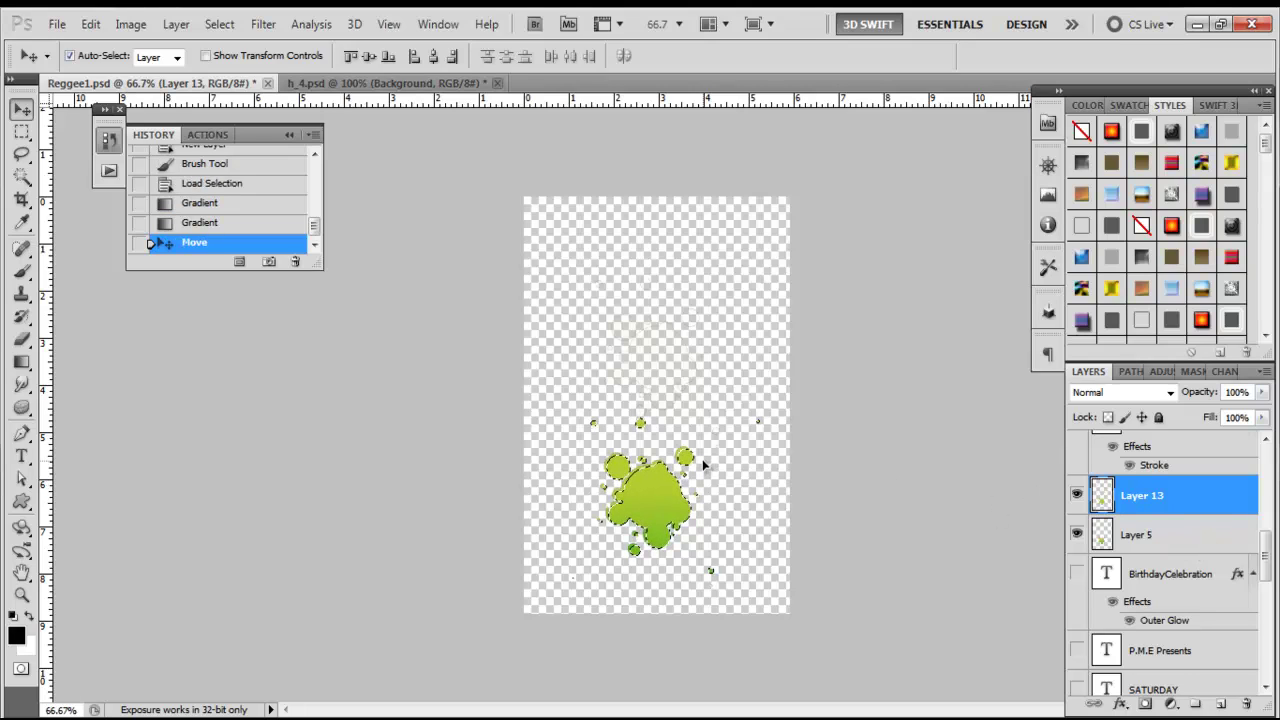
{"action": "key", "text": "ctrl+d"}
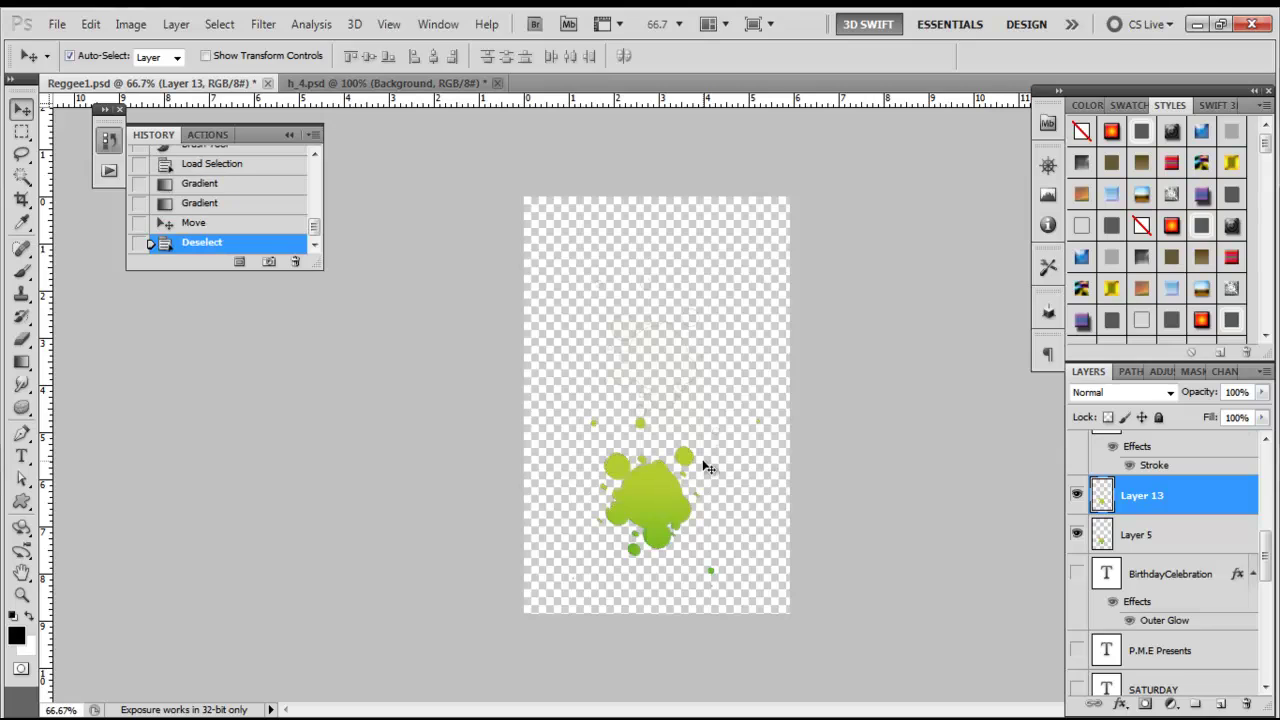
{"action": "left_click", "coordinate": [1205, 547]}
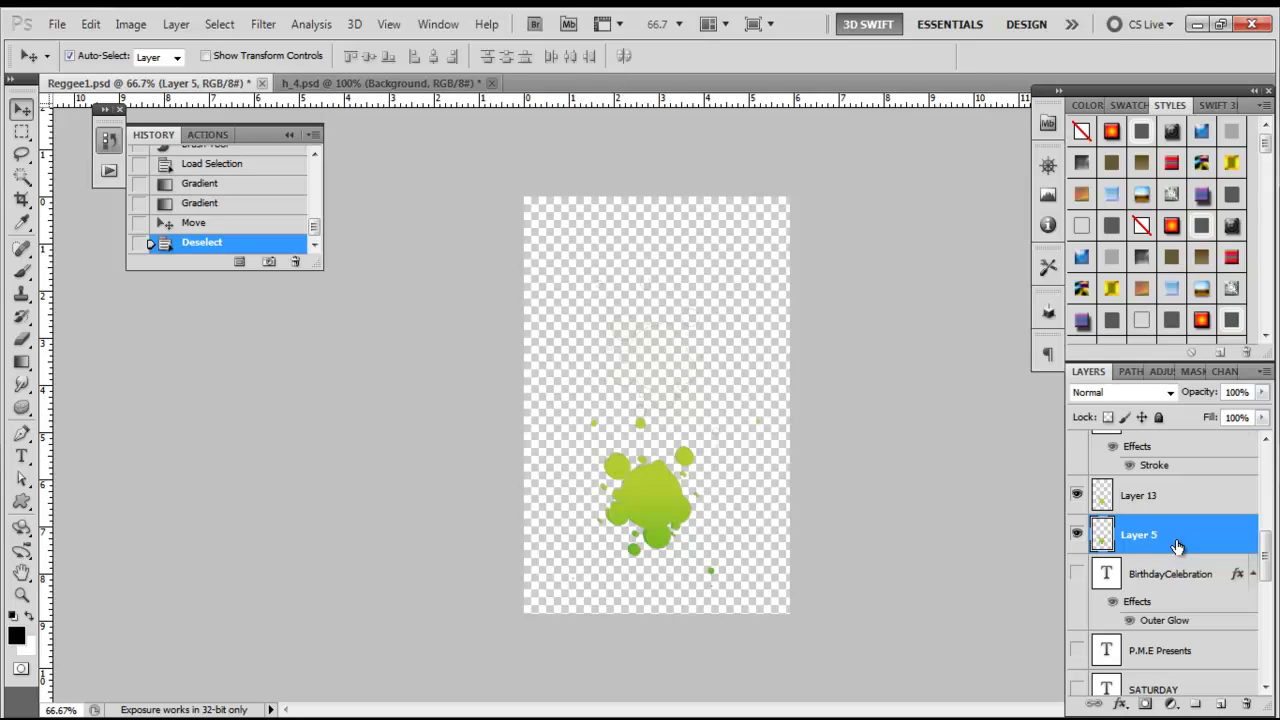
{"action": "key", "text": "Delete"}
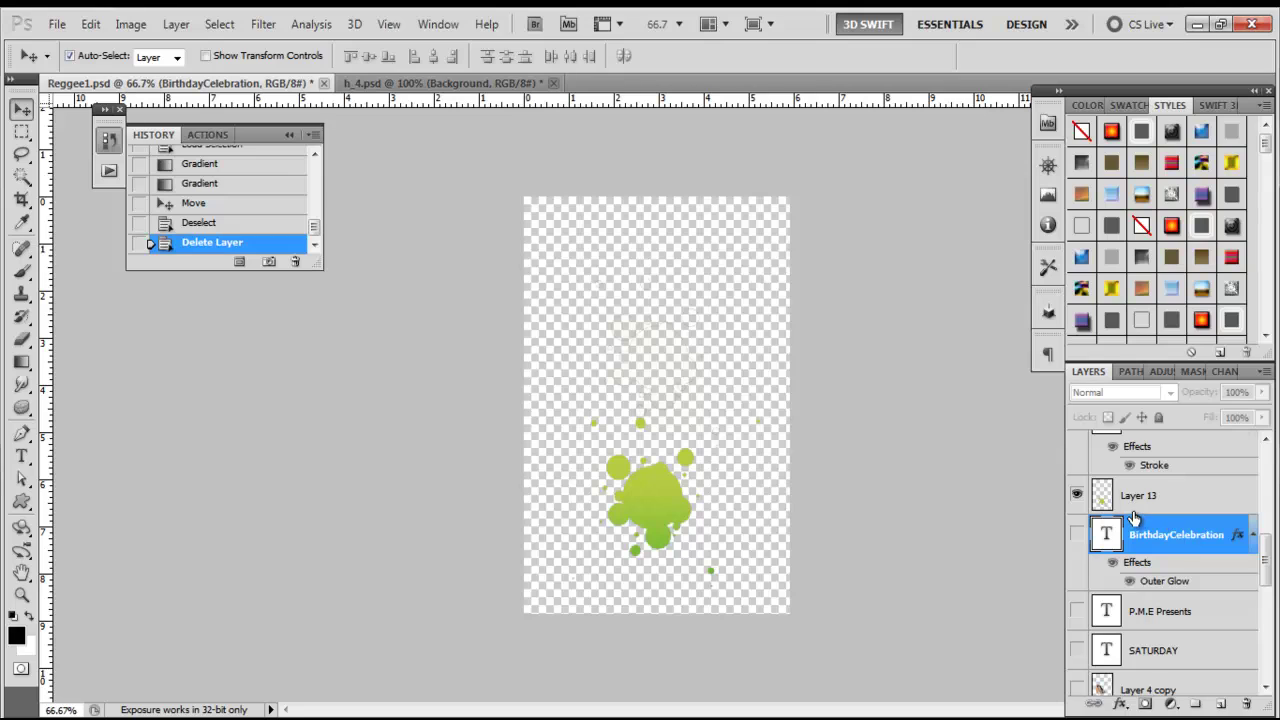
Show all other layers via Layer 13's visibility options, then hide Layer 0.
{"action": "right_click", "coordinate": [1086, 502]}
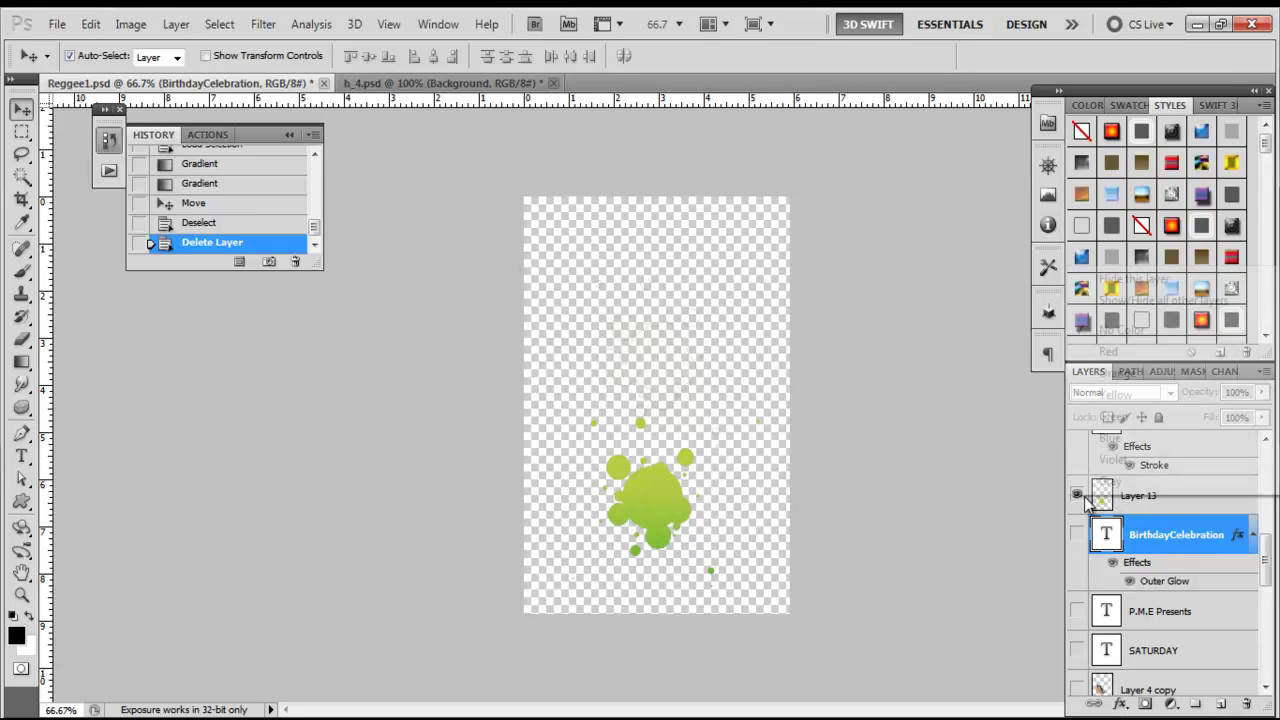
{"action": "left_click", "coordinate": [1148, 302]}
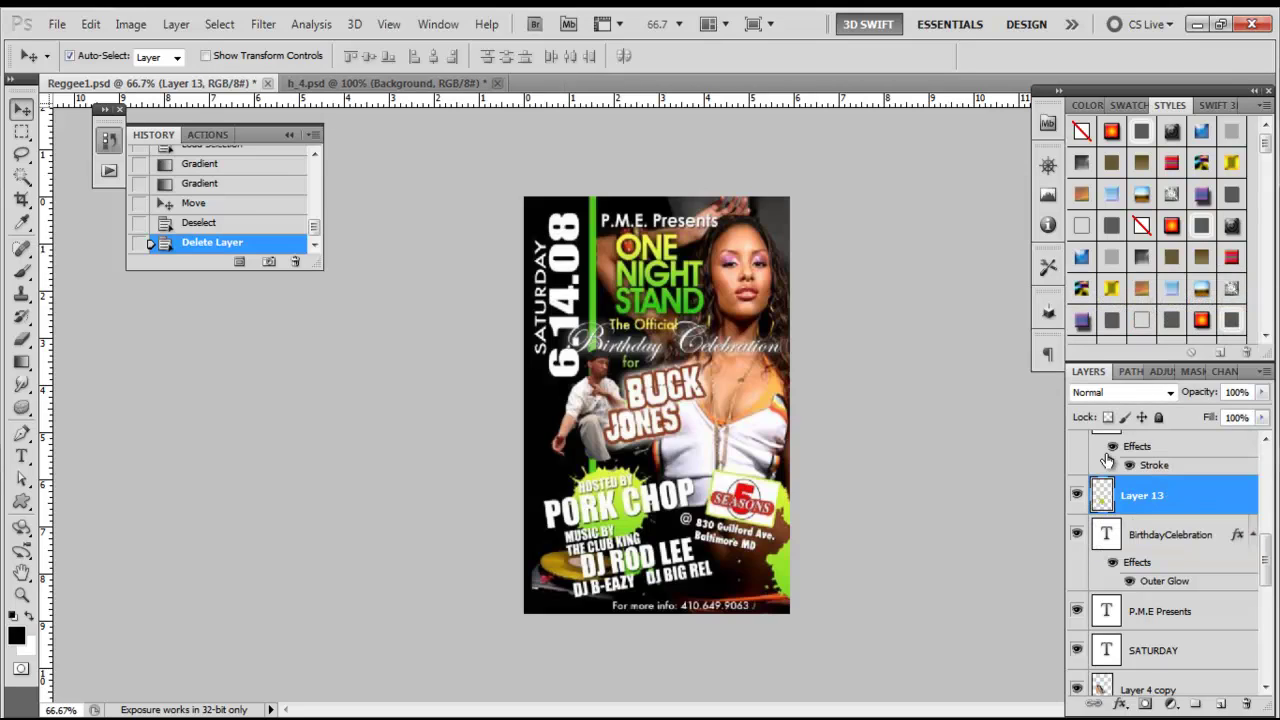
{"action": "scroll", "coordinate": [1107, 460], "scroll_direction": "up", "scroll_amount": 8}
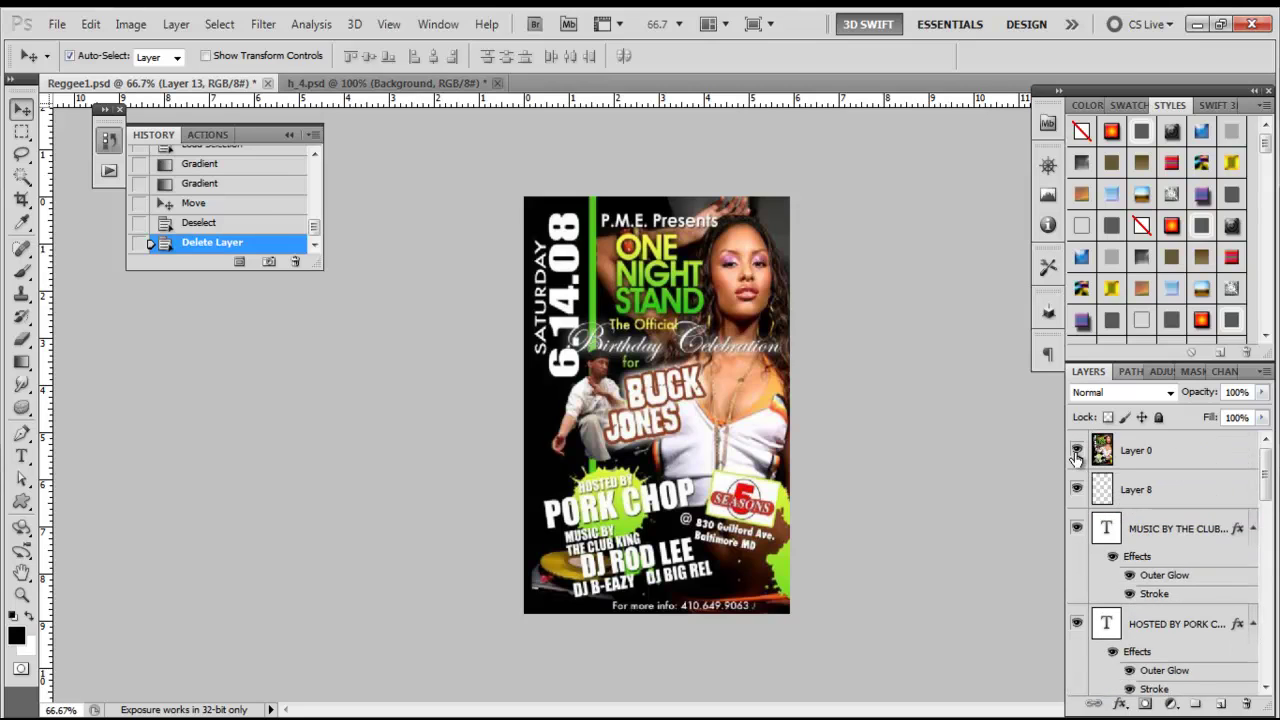
{"action": "left_click", "coordinate": [1076, 451]}
Hide Layer 12 to brighten the SATURDAY 6.25.11 flyer's title text.
{"action": "scroll", "coordinate": [1085, 490], "scroll_direction": "down", "scroll_amount": 10}
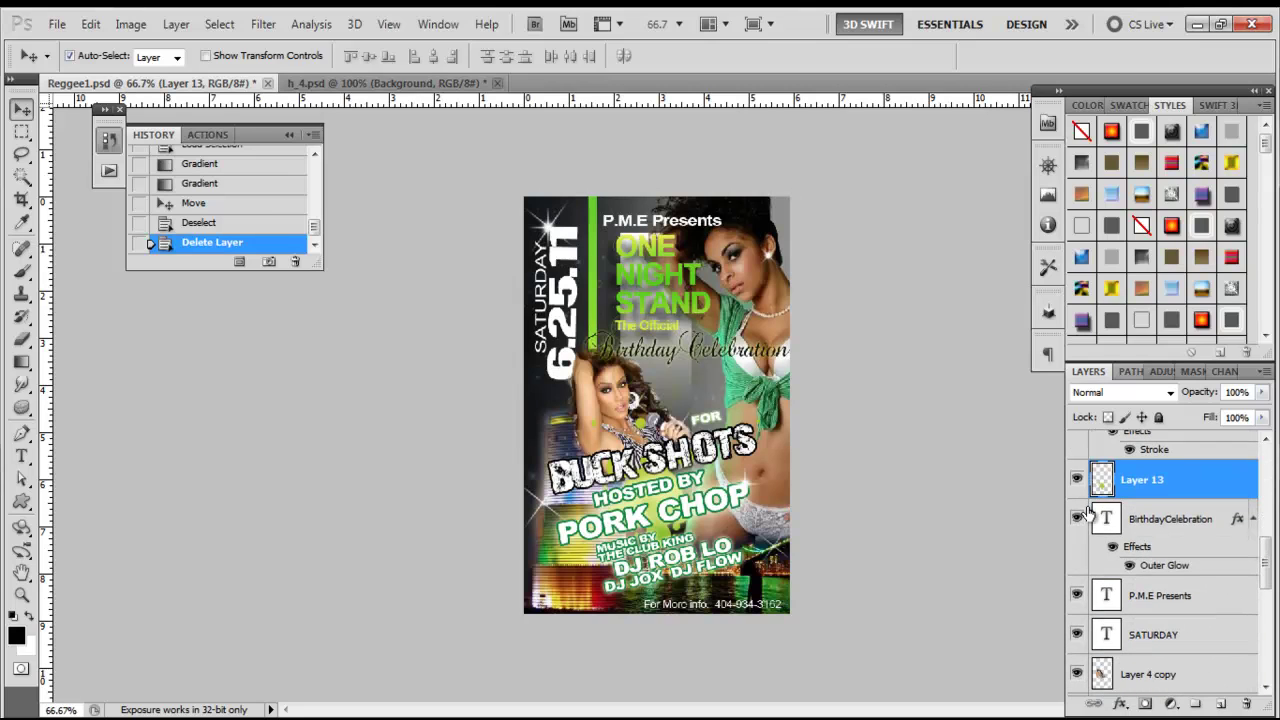
{"action": "scroll", "coordinate": [1082, 515], "scroll_direction": "down", "scroll_amount": 3}
{"action": "scroll", "coordinate": [1082, 515], "scroll_direction": "up", "scroll_amount": 1}
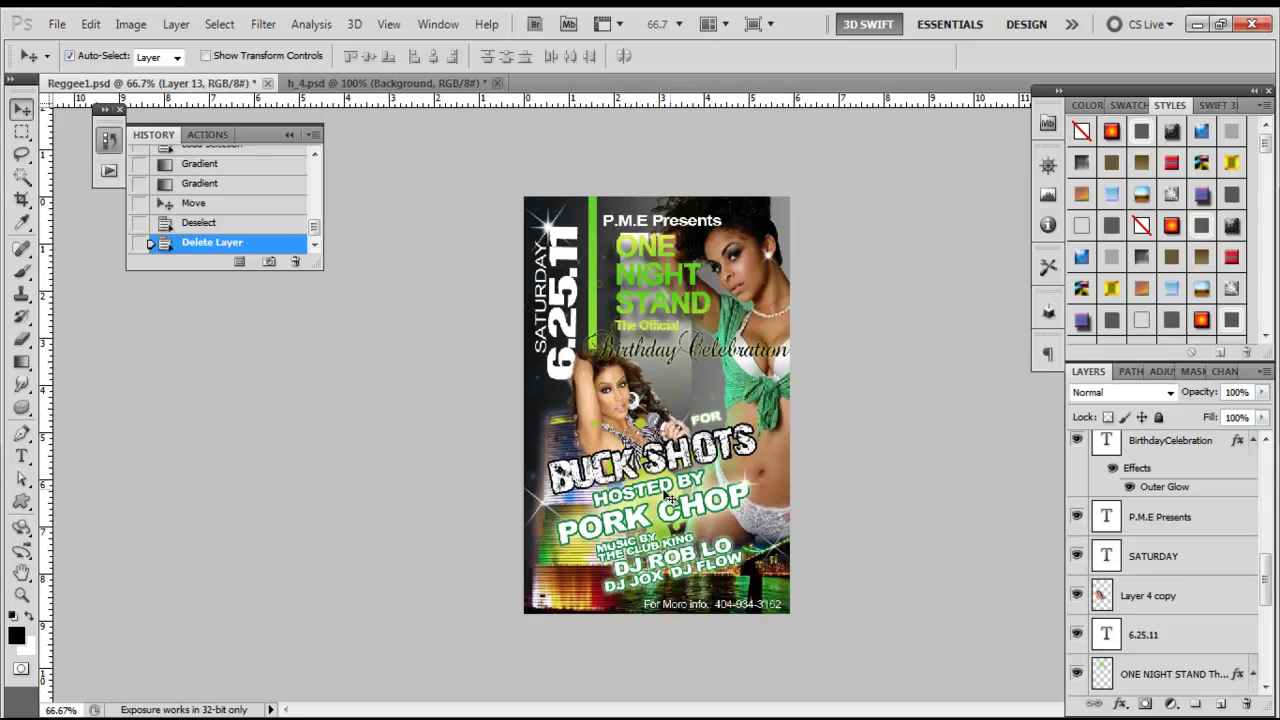
{"action": "scroll", "coordinate": [1075, 575], "scroll_direction": "down", "scroll_amount": 5}
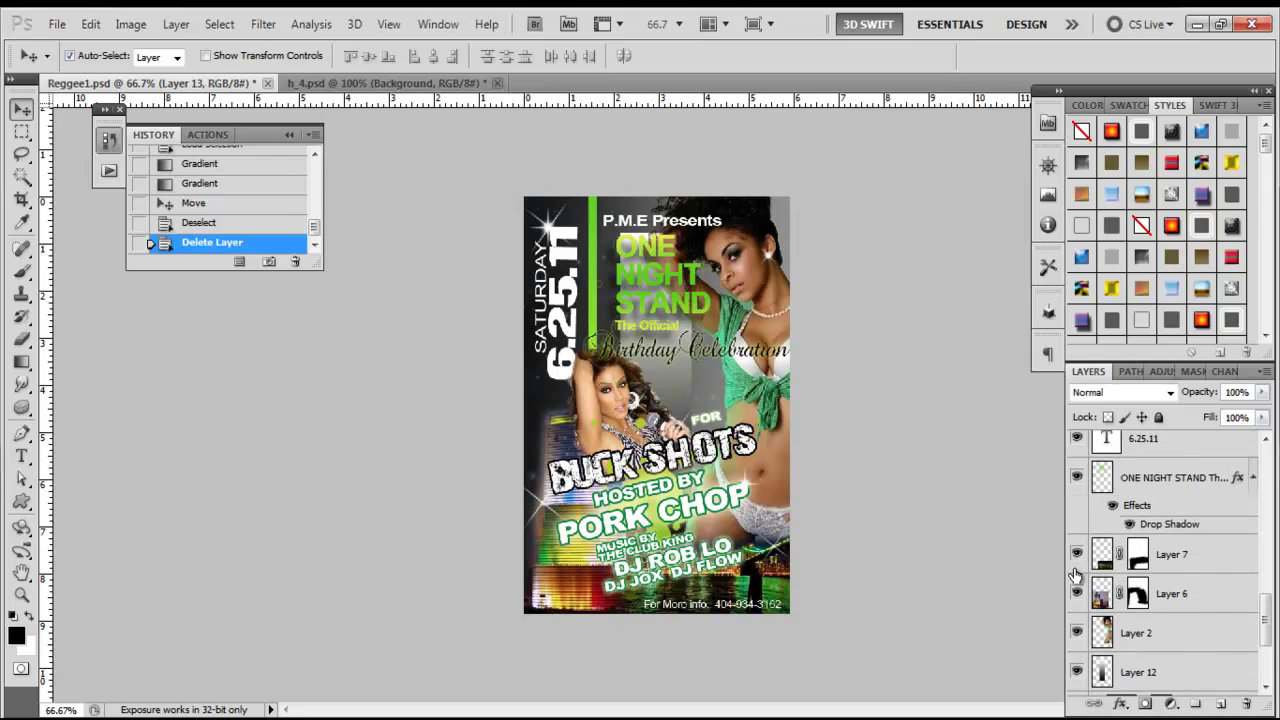
{"action": "scroll", "coordinate": [1075, 575], "scroll_direction": "down", "scroll_amount": 1}
{"action": "left_click", "coordinate": [1076, 632]}
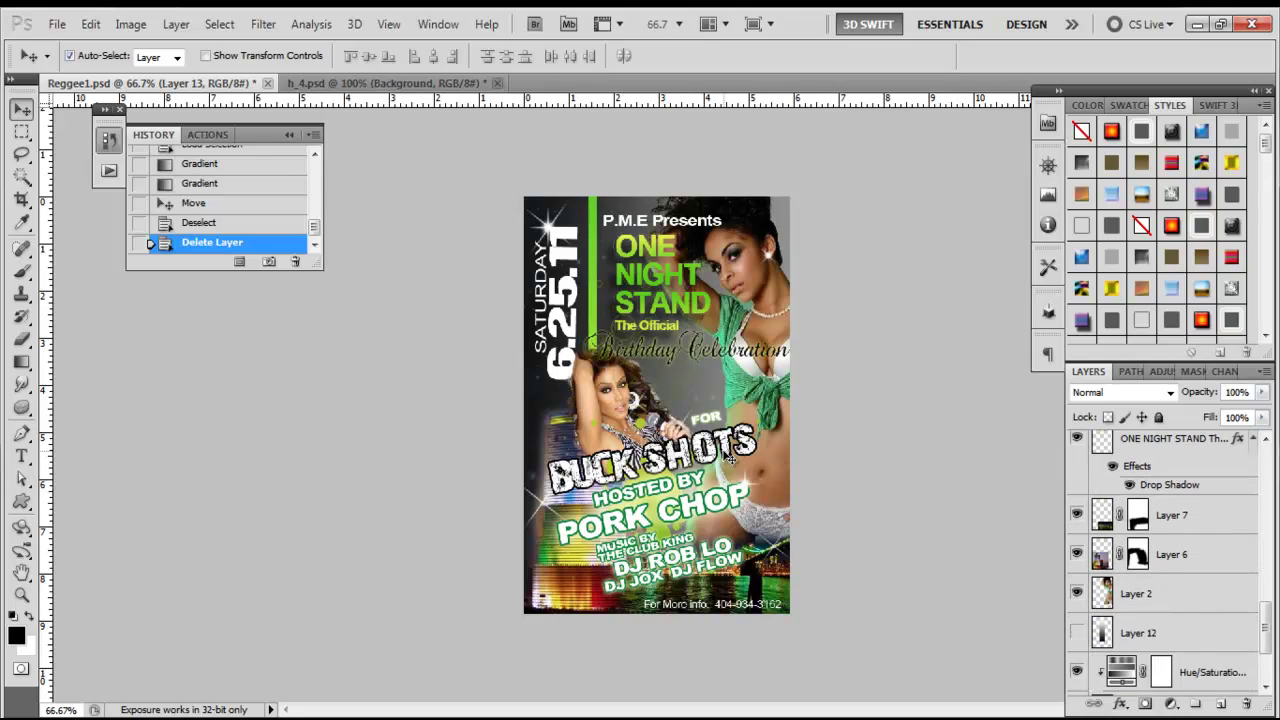